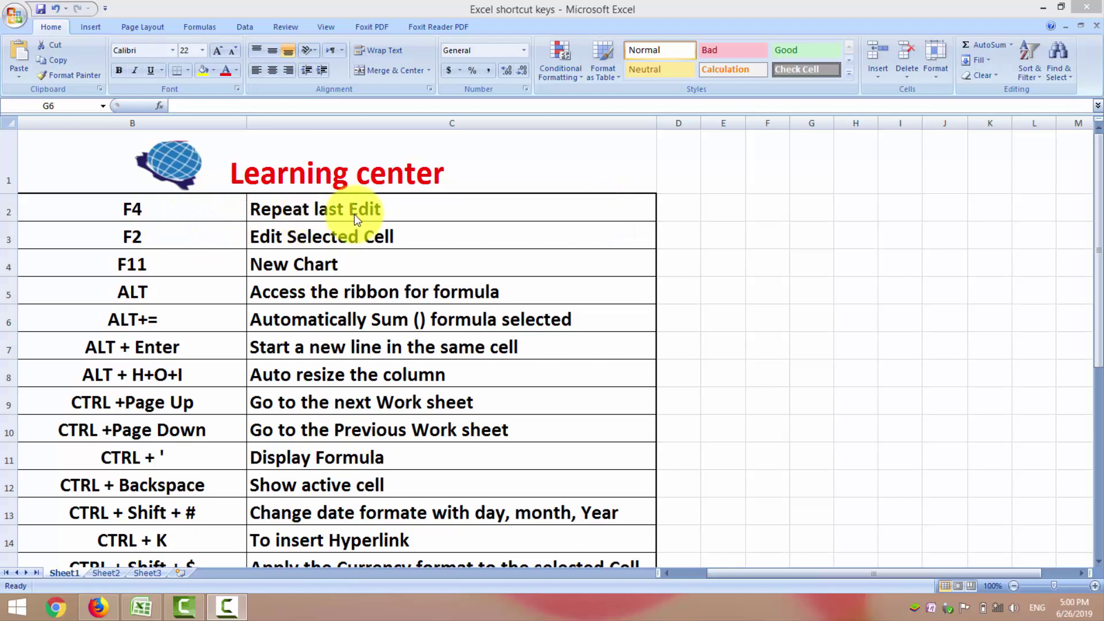
- Enter the numbers 2, 3, 4, 5 and 6 in cells E2 through I2
left_click(715, 209)
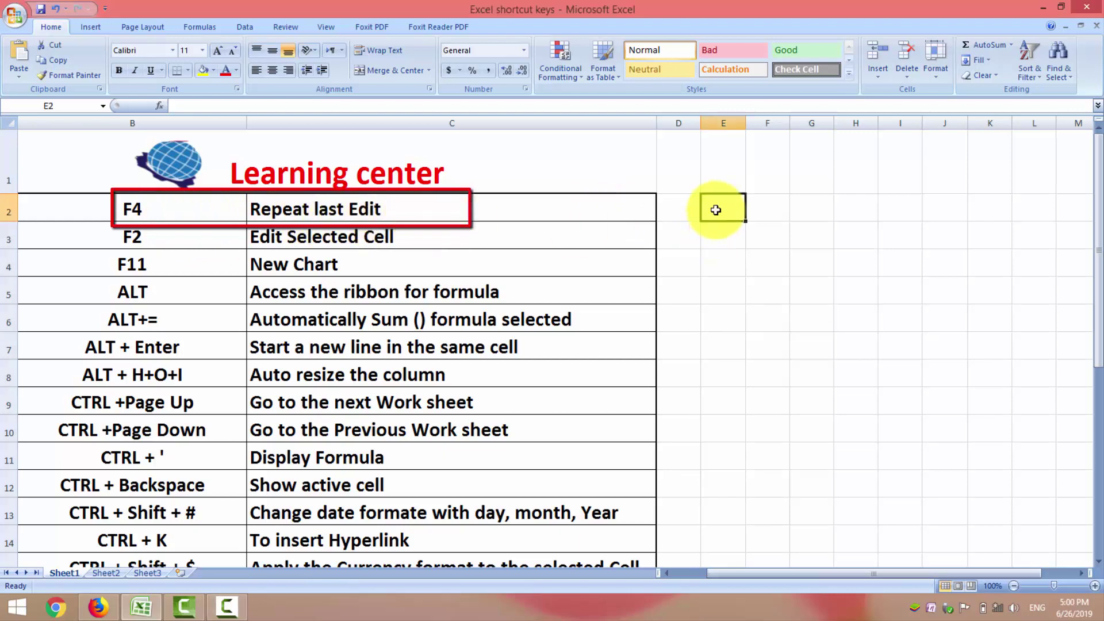
type("2")
key("Tab")
type("3")
key("Tab")
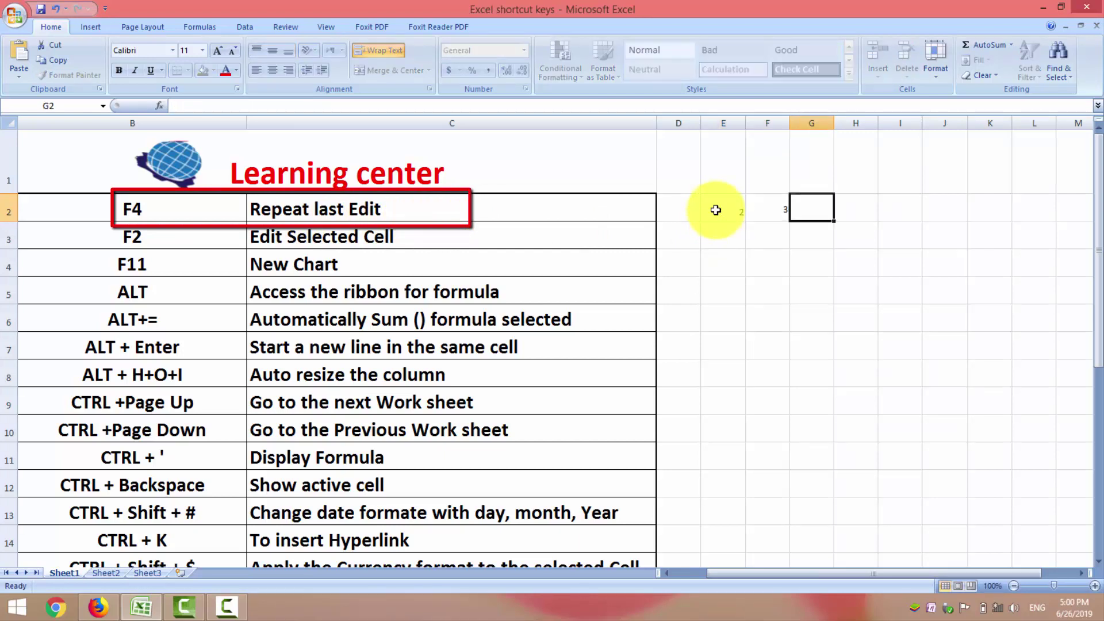
type("4")
key("Tab")
type("5")
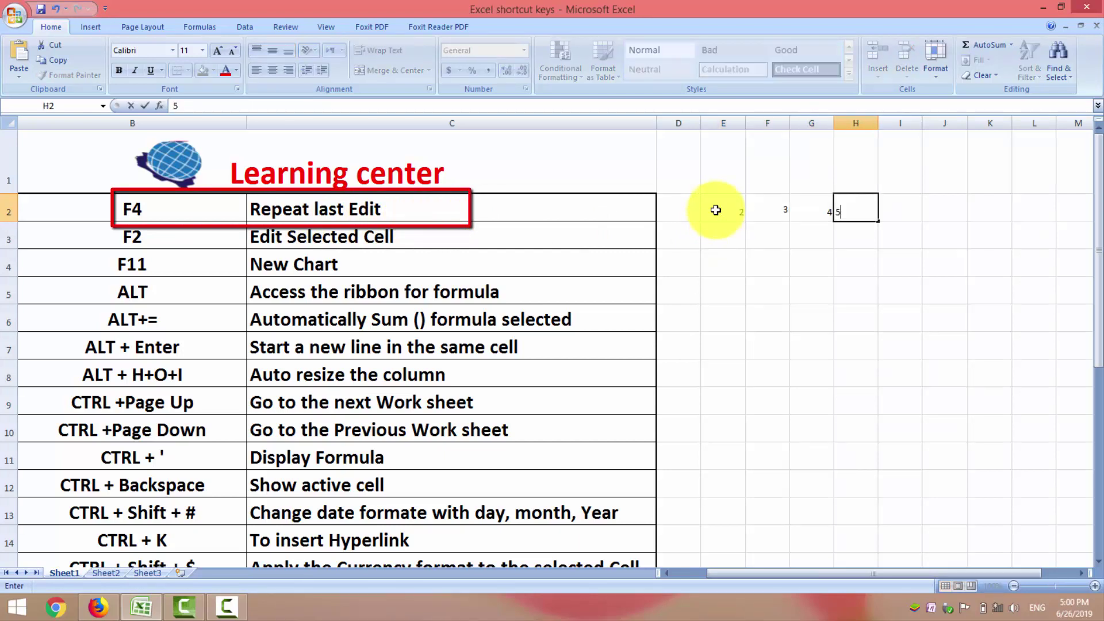
key("Tab")
type("6")
left_click(715, 210)
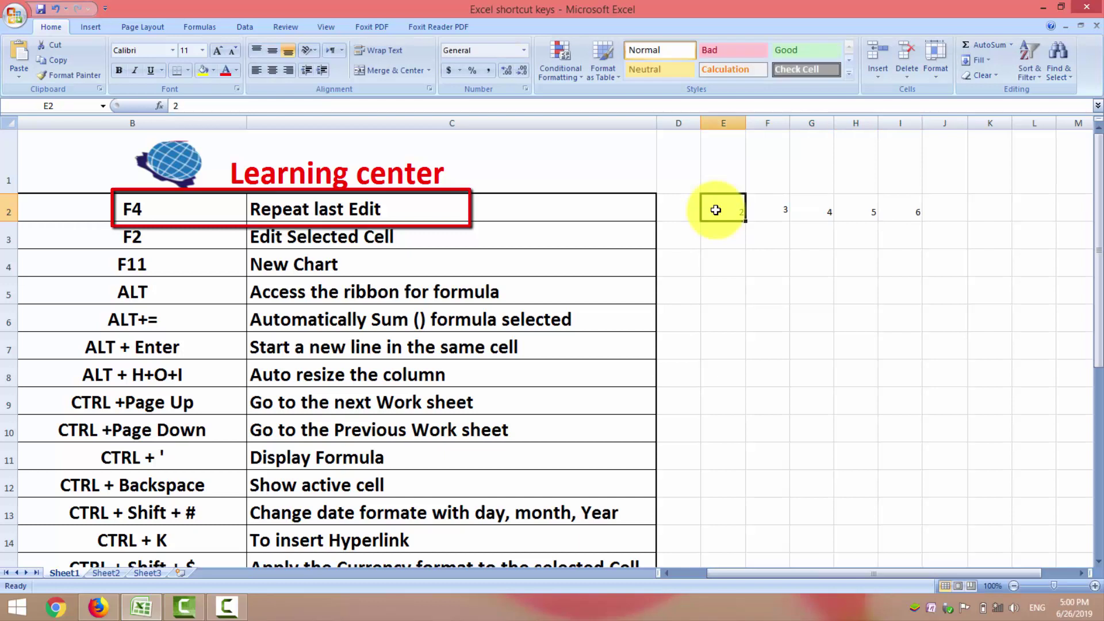
- Increase the font size of the numbers in E2:I2 to 24
left_click_drag(716, 209, 889, 211)
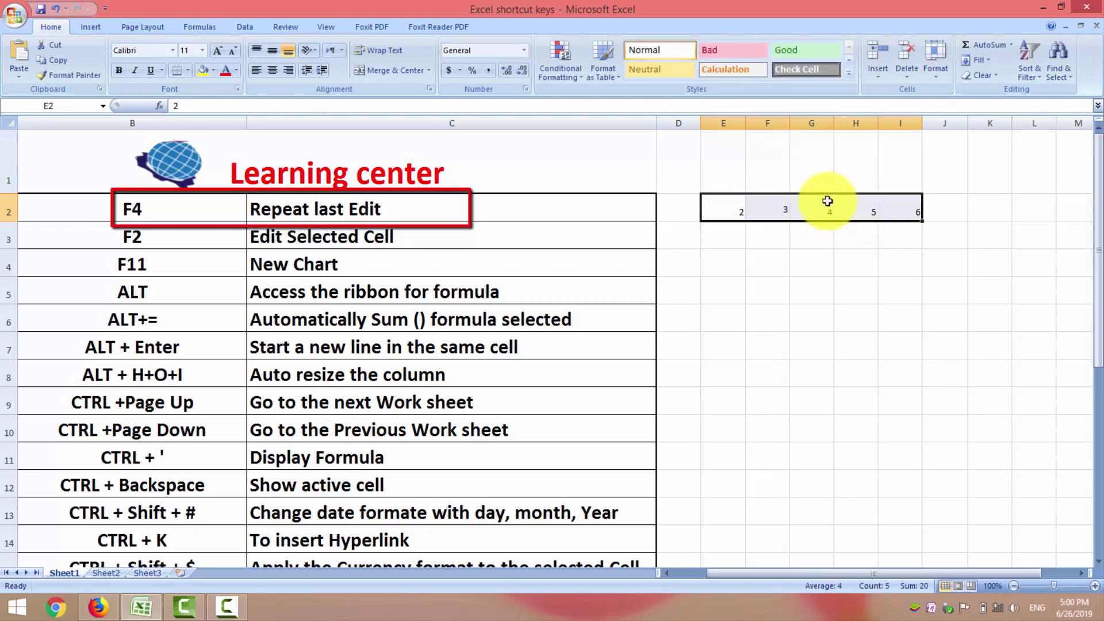
left_click(220, 51)
left_click(219, 50)
left_click(220, 51)
left_click(220, 50)
left_click(220, 50)
left_click(220, 50)
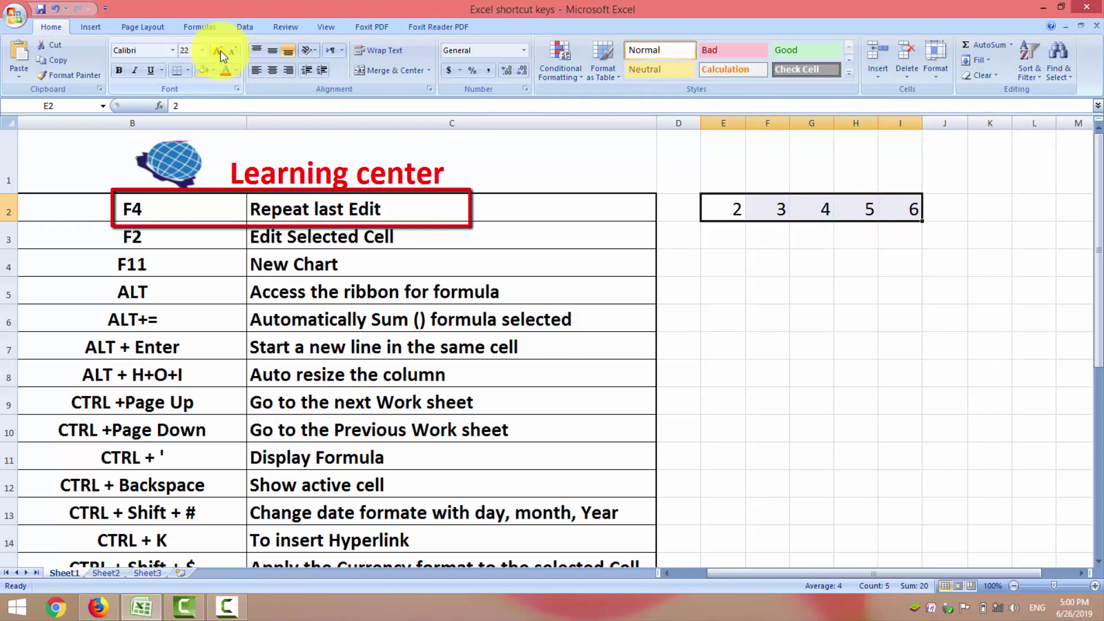
left_click(220, 50)
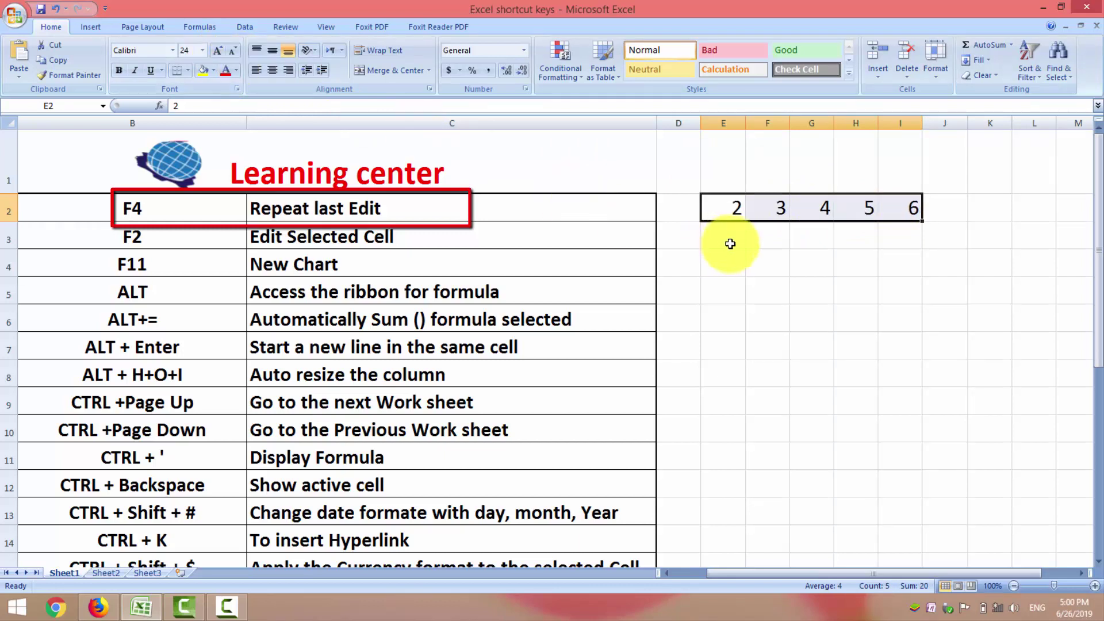
- Enter the numbers 2, 3, 4, 5 and 6 in cells E4 through I4
left_click(727, 268)
left_click(726, 267)
type("2")
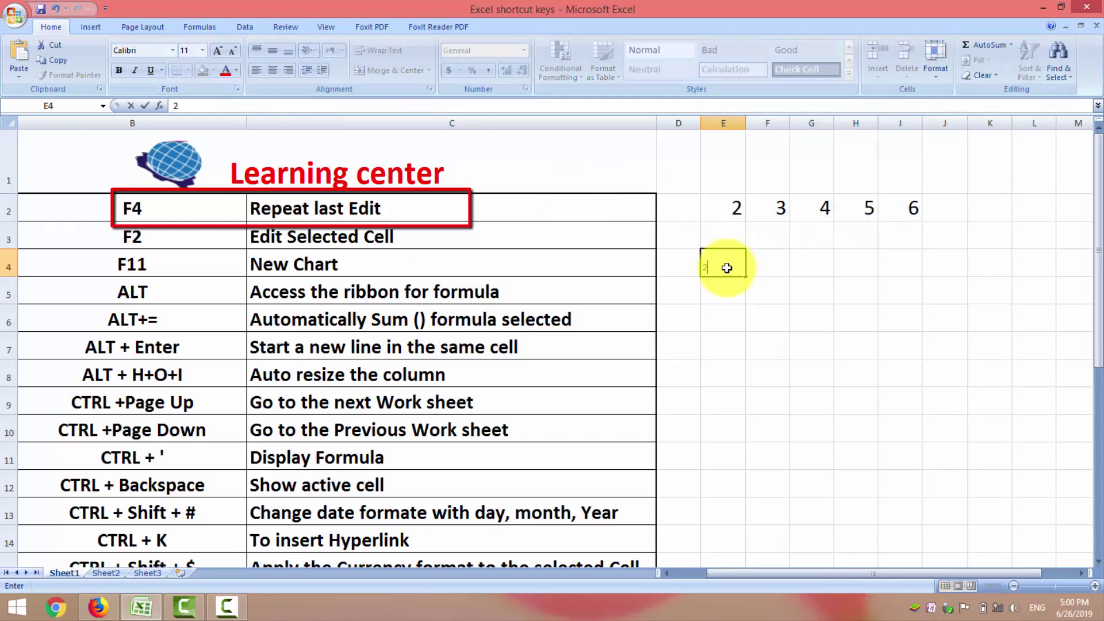
key("Tab")
type("3")
key("Tab")
type("4")
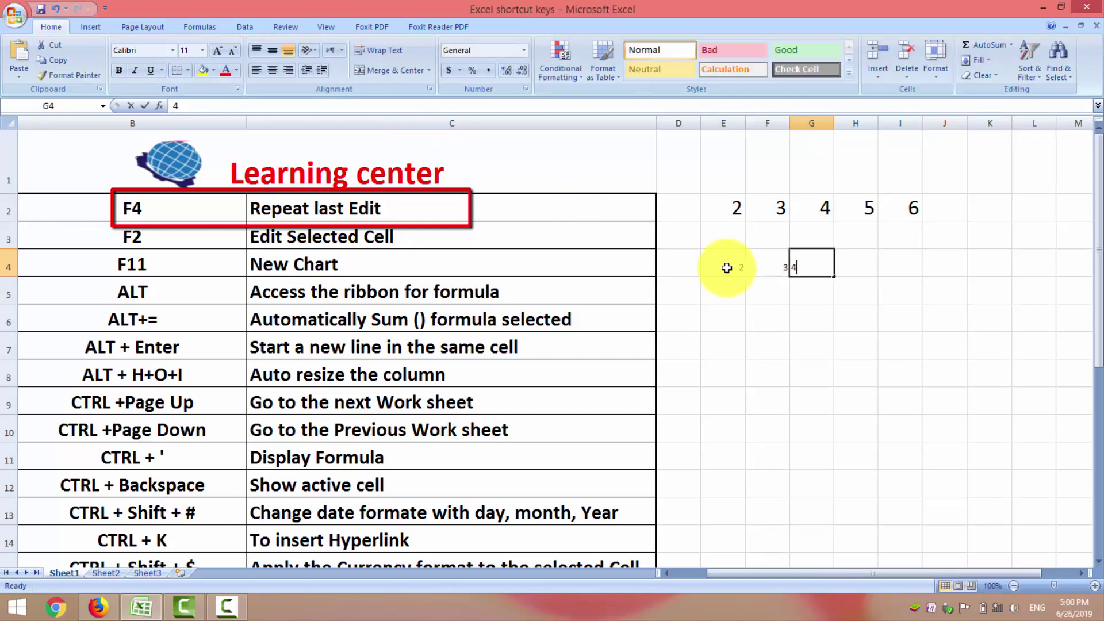
key("Tab")
type("5")
key("Tab")
type("6")
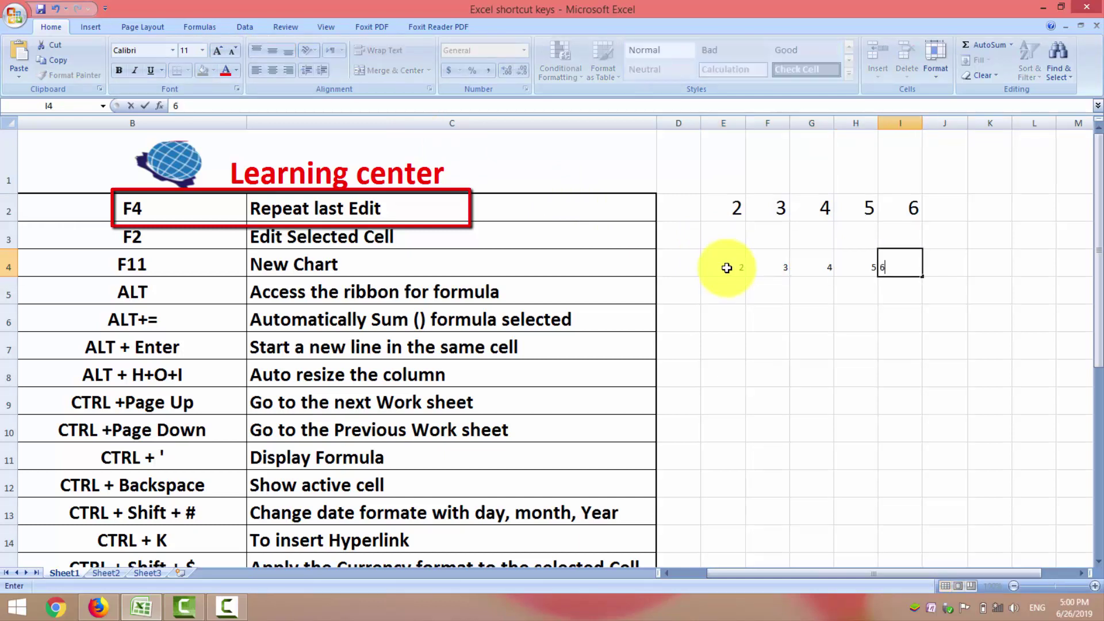
key("Tab")
- Repeat the last font size change on each cell from E4 to I4, one cell at a time
left_click(726, 268)
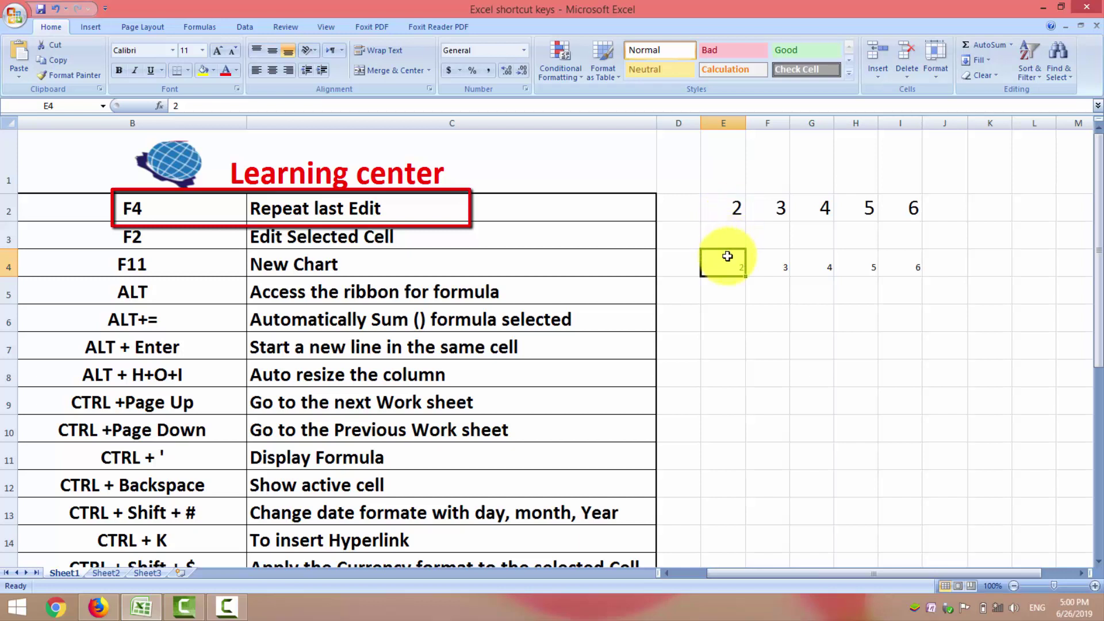
key("F4")
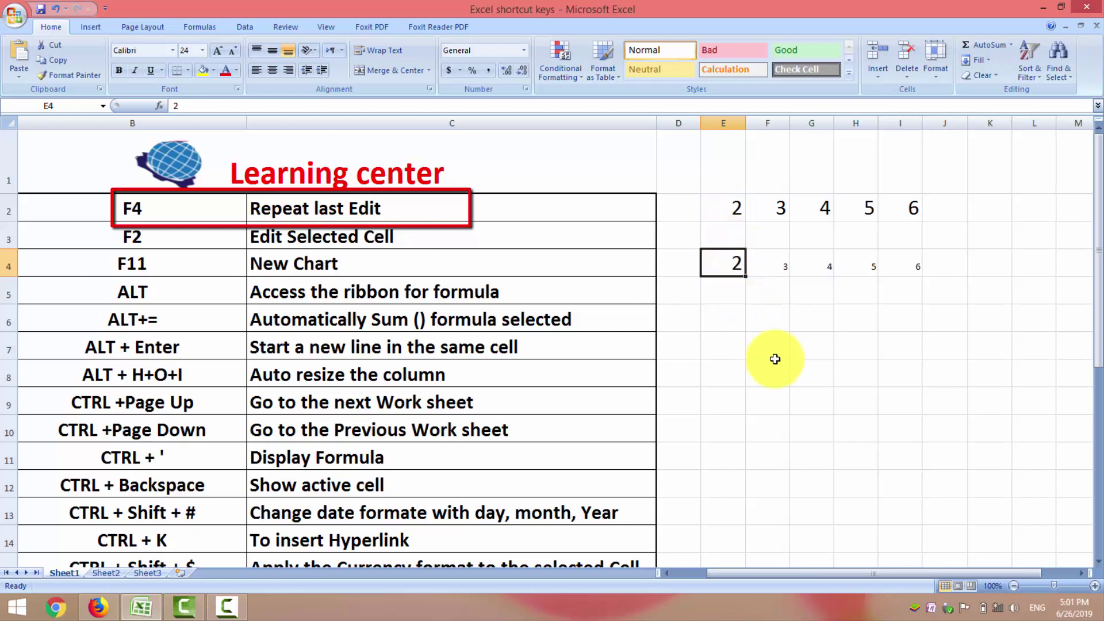
key("Right")
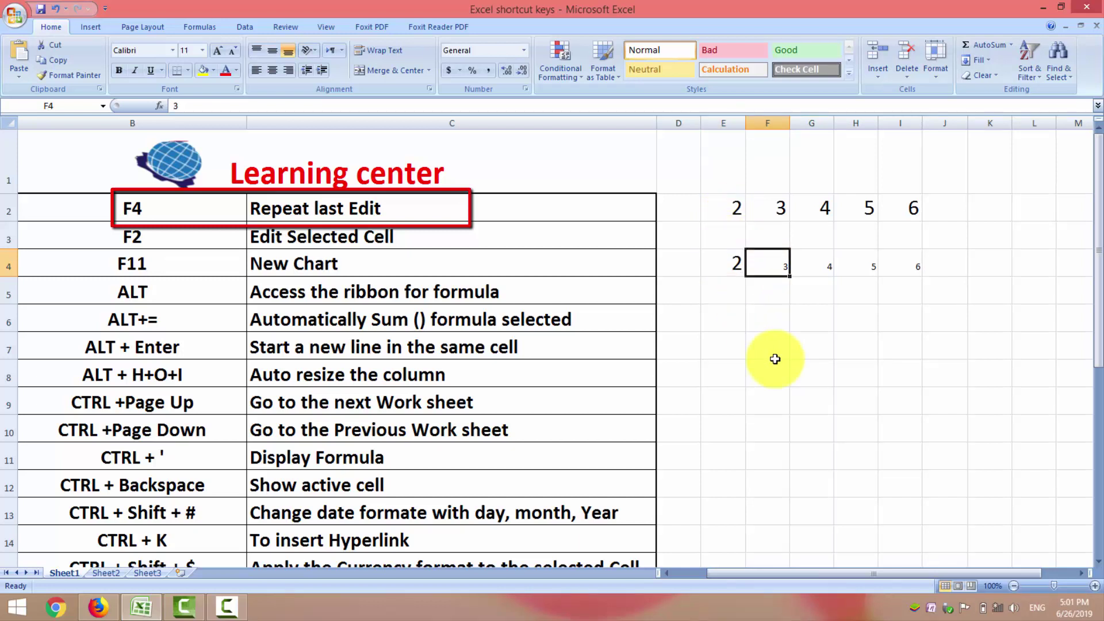
key("F4")
key("Right")
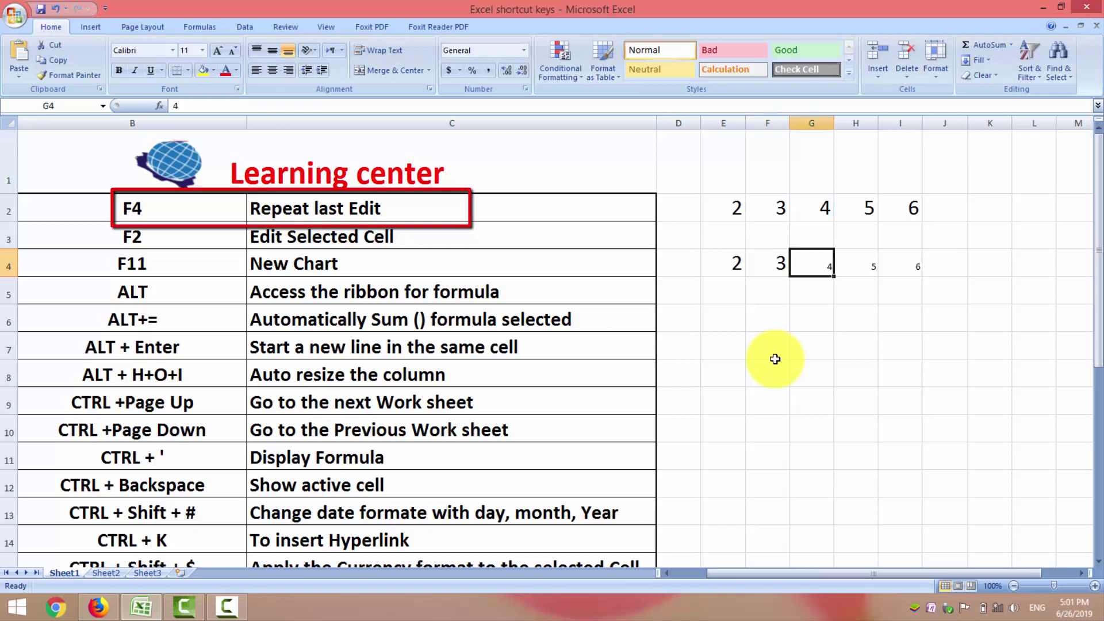
key("F4")
key("Right")
key("F4")
key("Right")
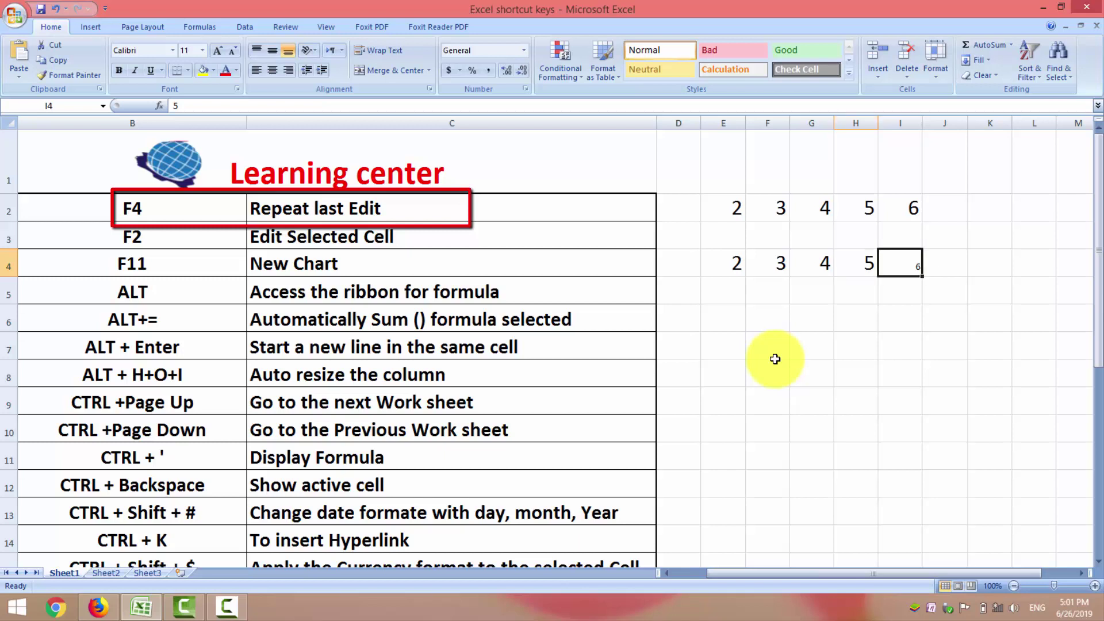
key("F4")
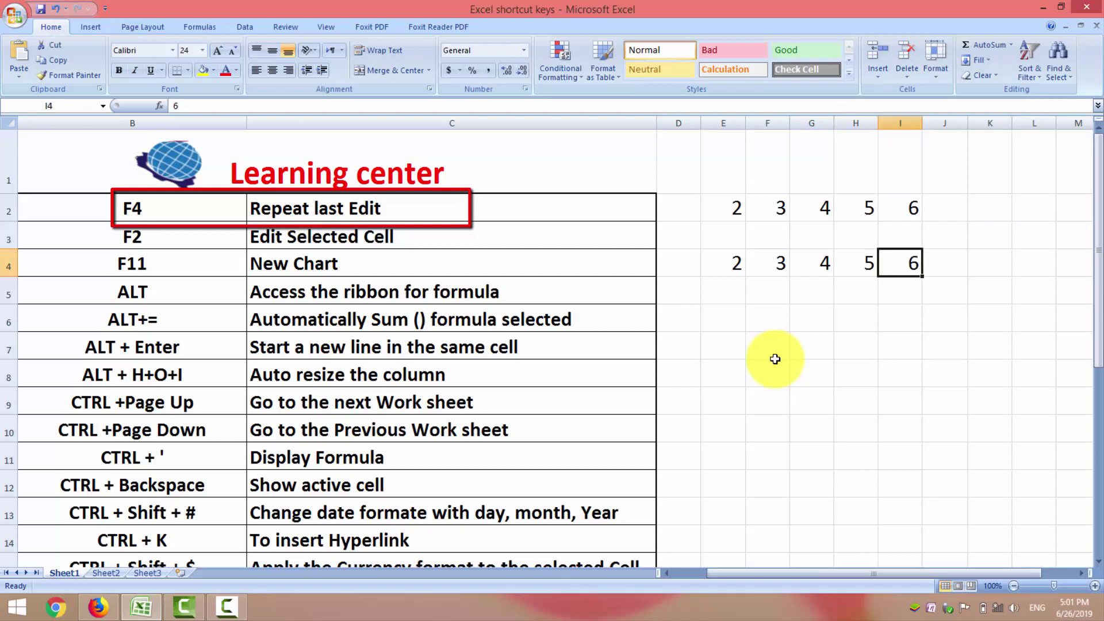
key("Down")
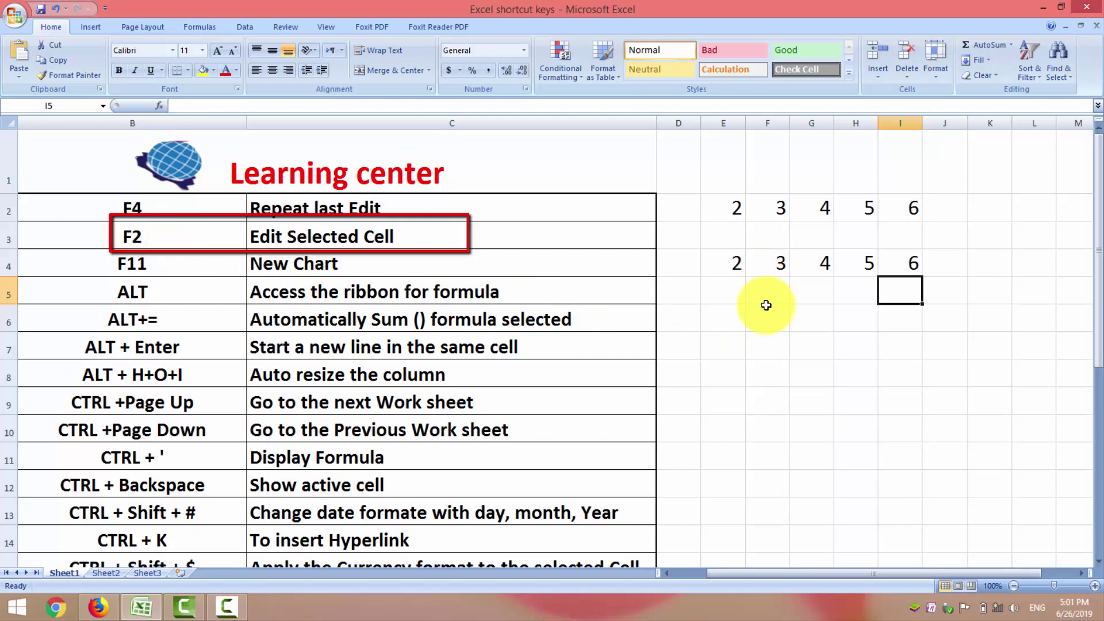
- Open cells F4 and G4 in turn for in-cell editing, adding and removing trial characters in G4
left_click(768, 263)
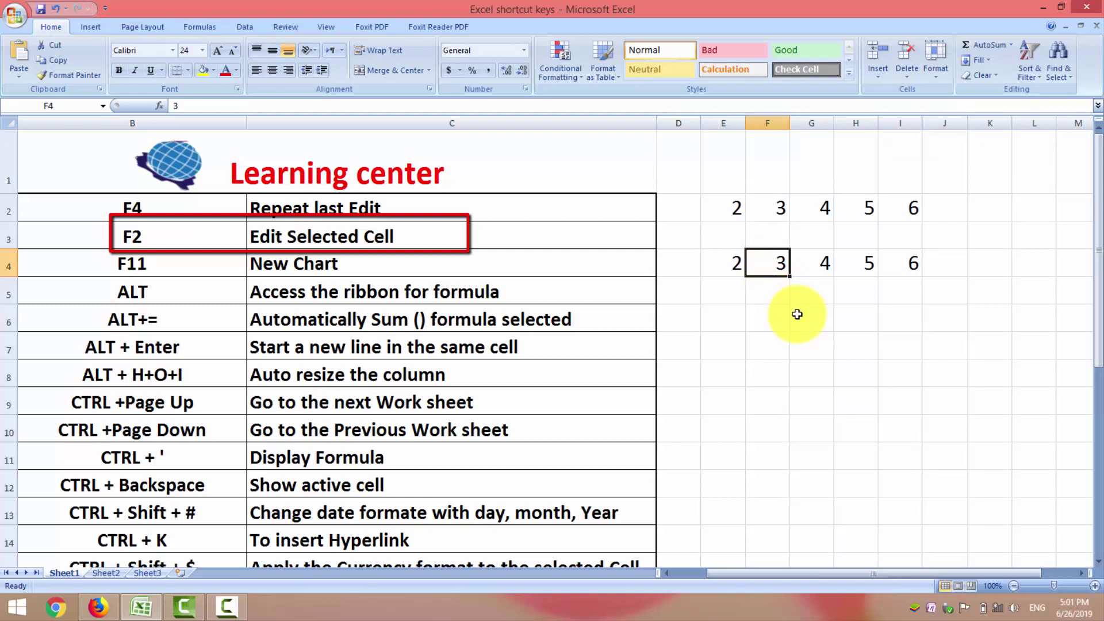
key("F2")
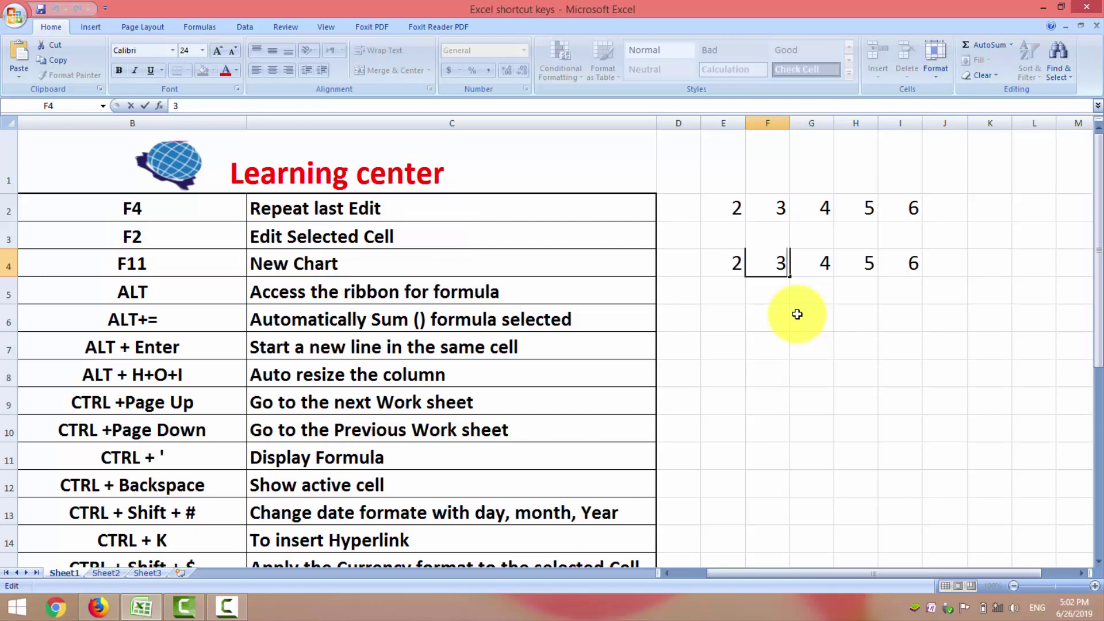
key("Tab")
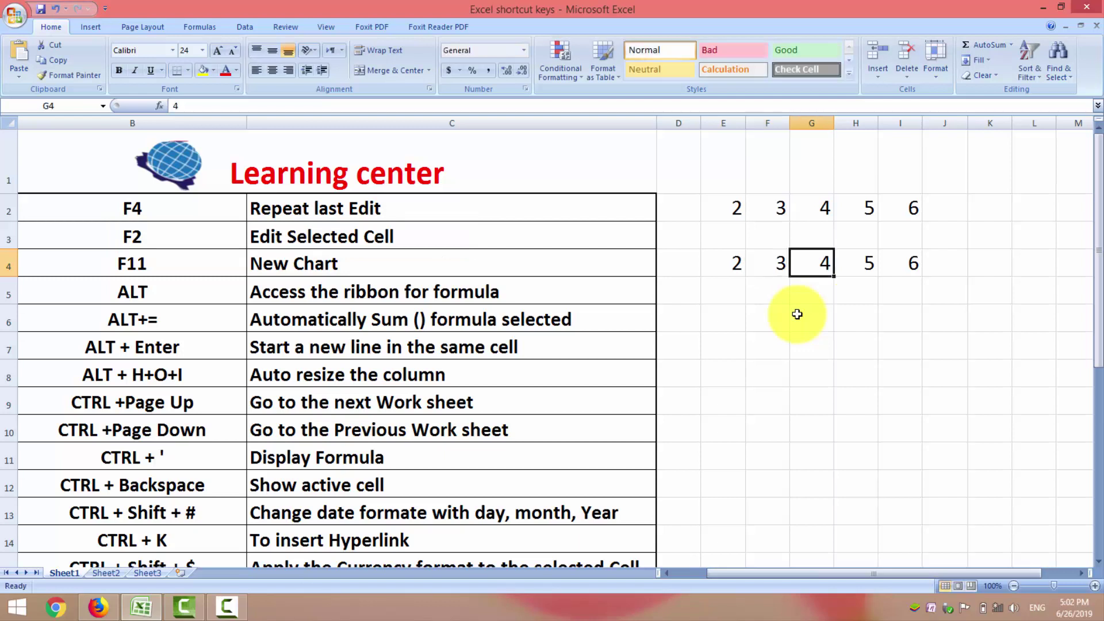
key("F2")
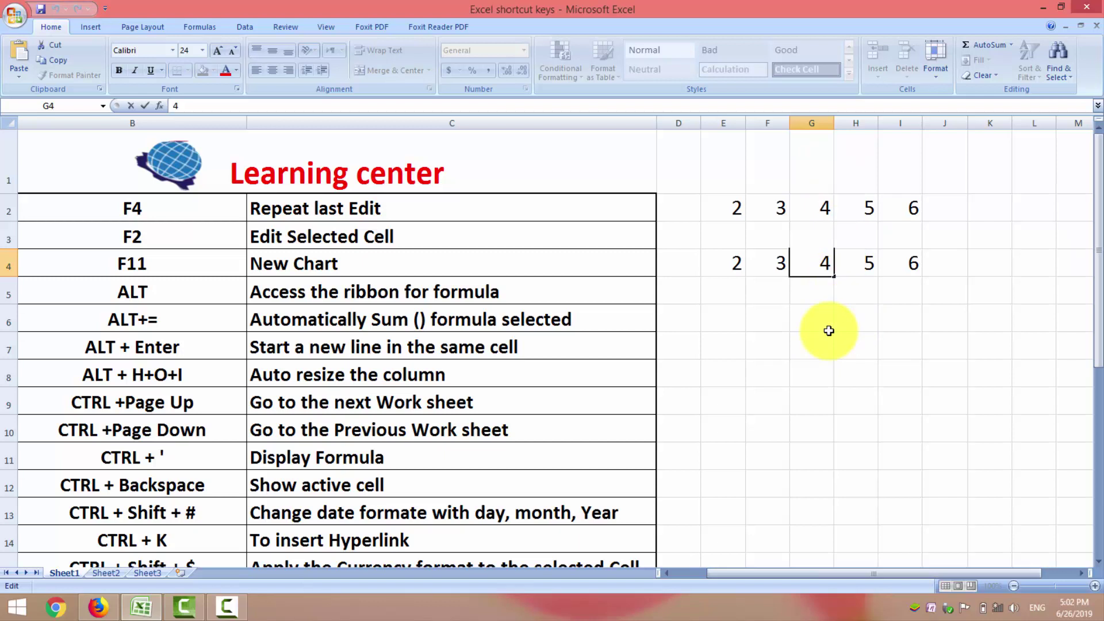
type("lk")
key("BackSpace")
key("BackSpace")
key("Return")
key("Left")
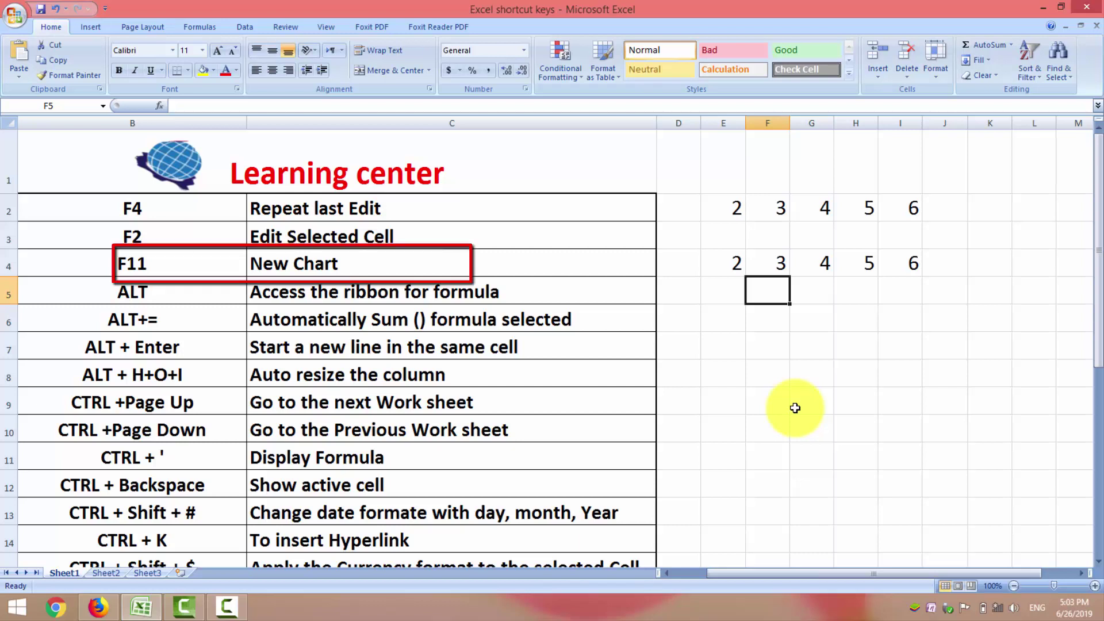
- Create a new chart sheet from the sales, purchase, expenses, total cost and profit table in E7:G11
left_click(723, 340)
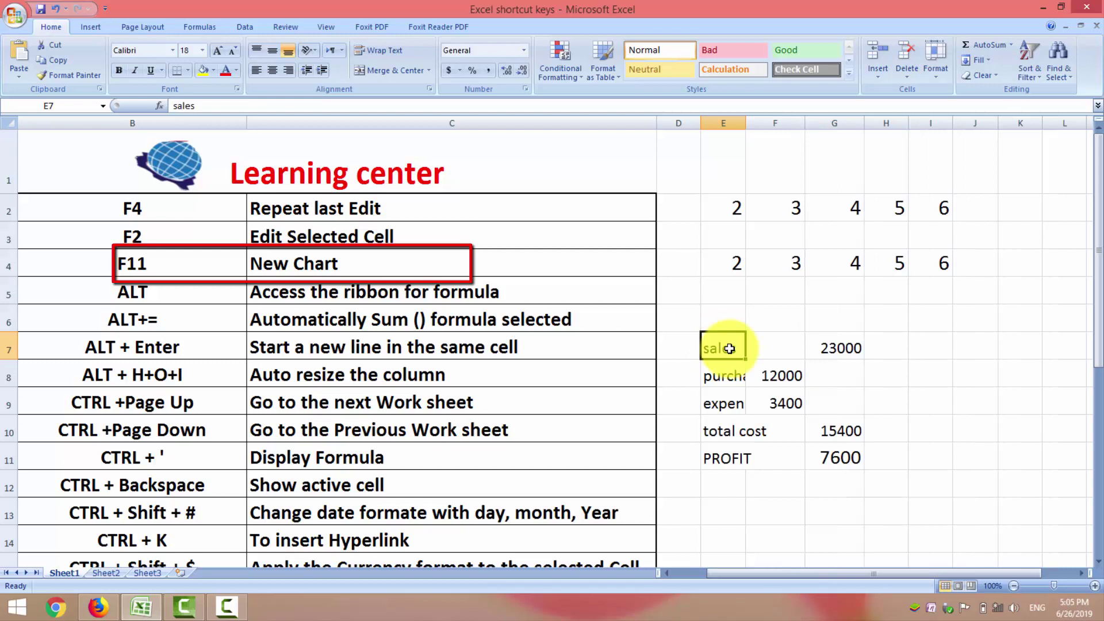
left_click_drag(728, 349, 848, 468)
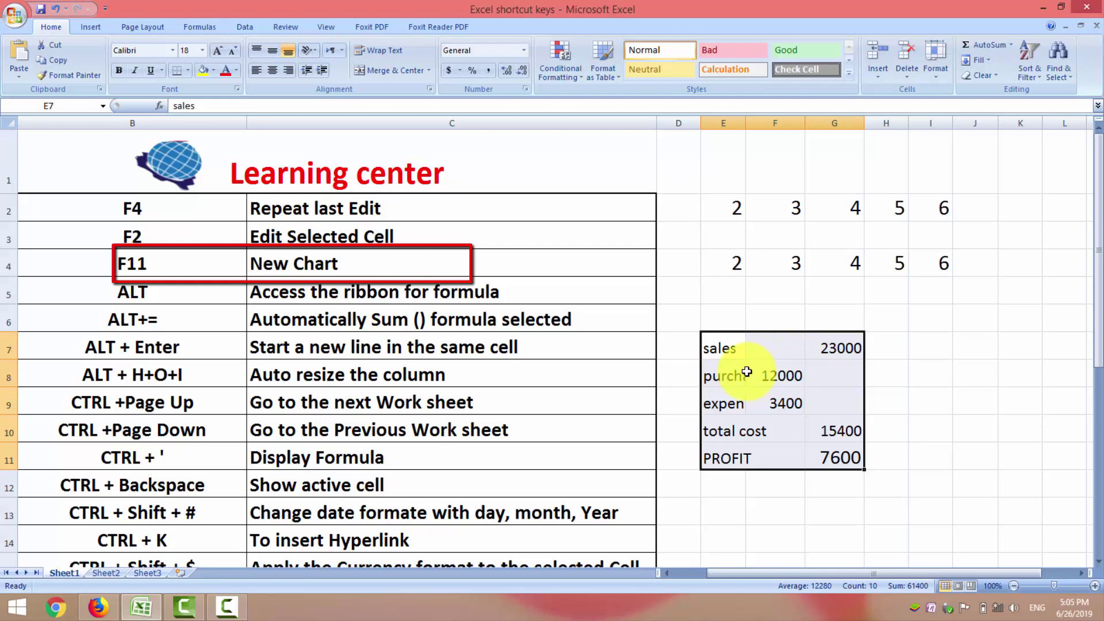
key("F11")
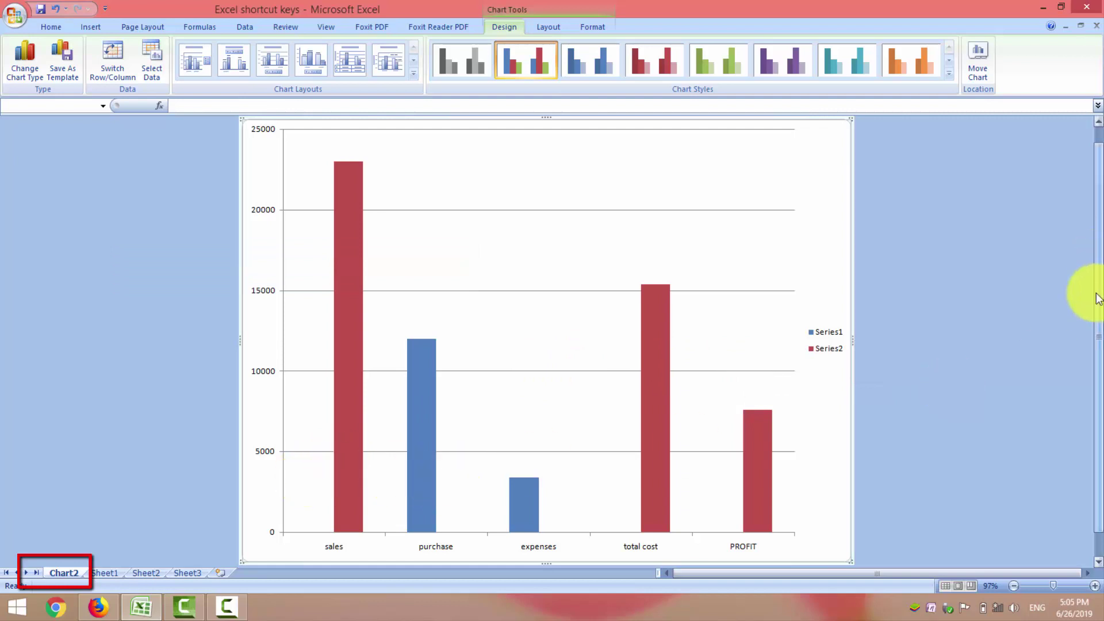
scroll(1086, 290, "down", 1)
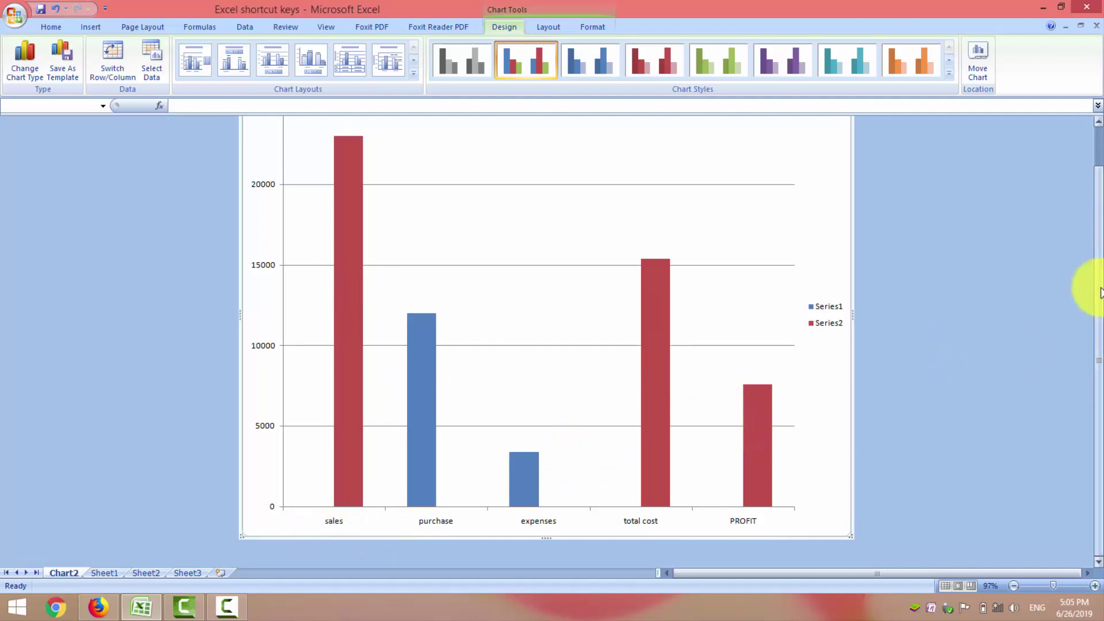
scroll(1081, 191, "up", 1)
scroll(1012, 259, "down", 1)
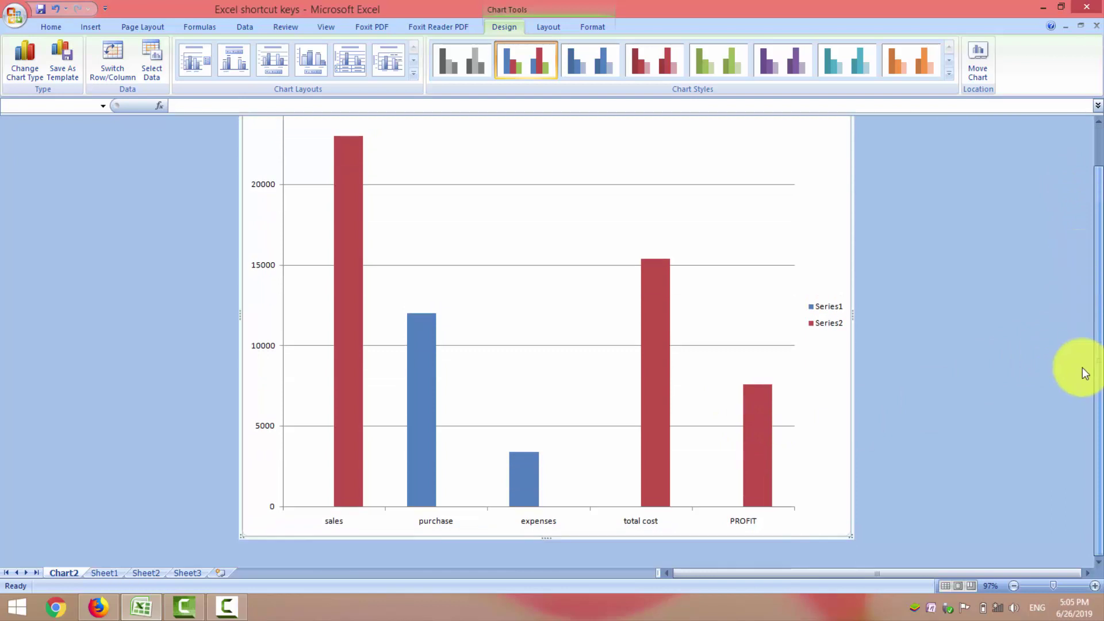
- Delete the Chart2 sheet from the workbook
right_click(71, 571)
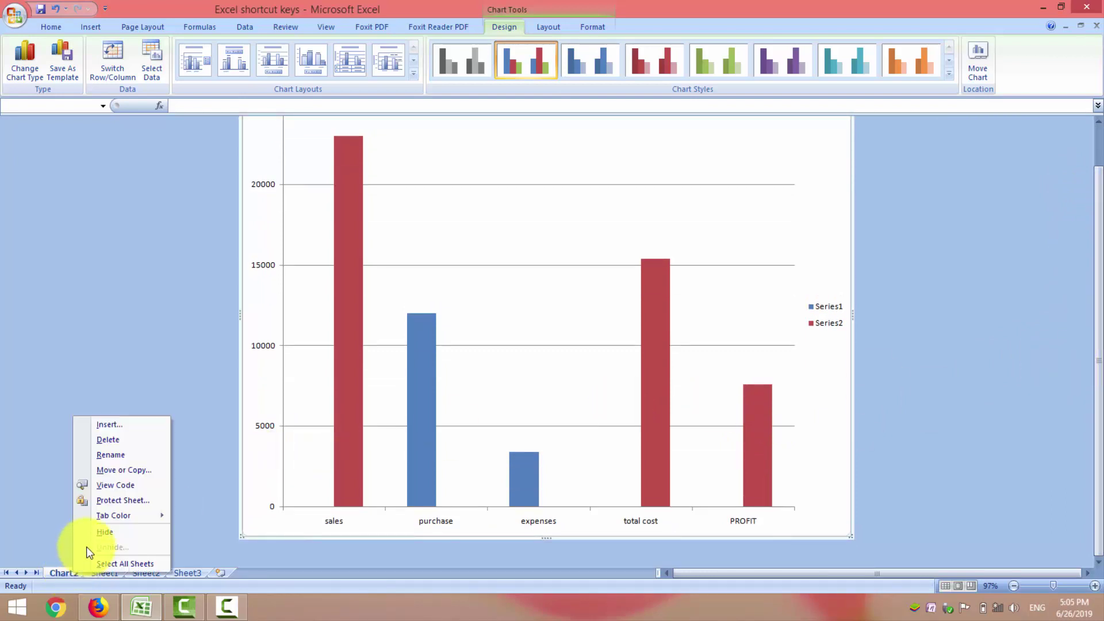
left_click(96, 441)
left_click(525, 338)
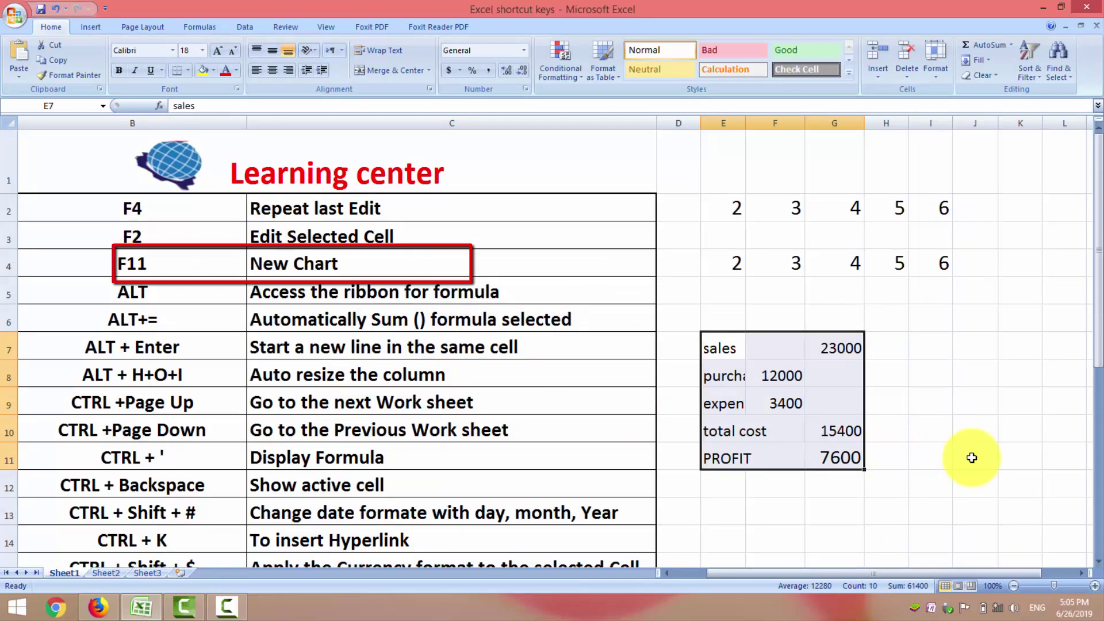
- Create a chart sheet from the table in E7:G11 and return to Sheet1
key("F11")
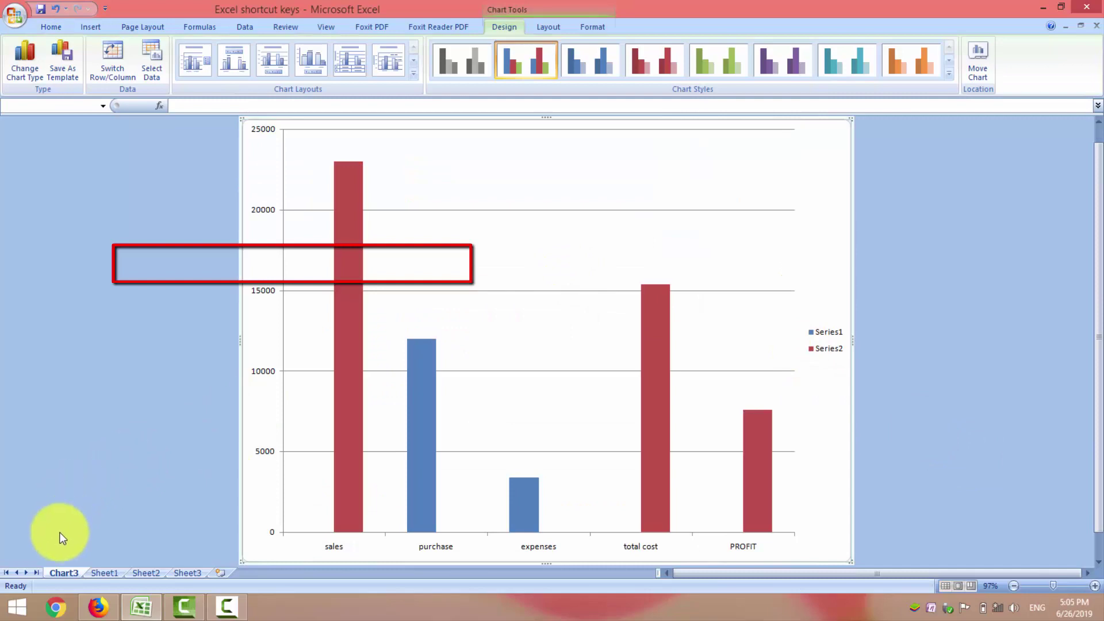
left_click(103, 572)
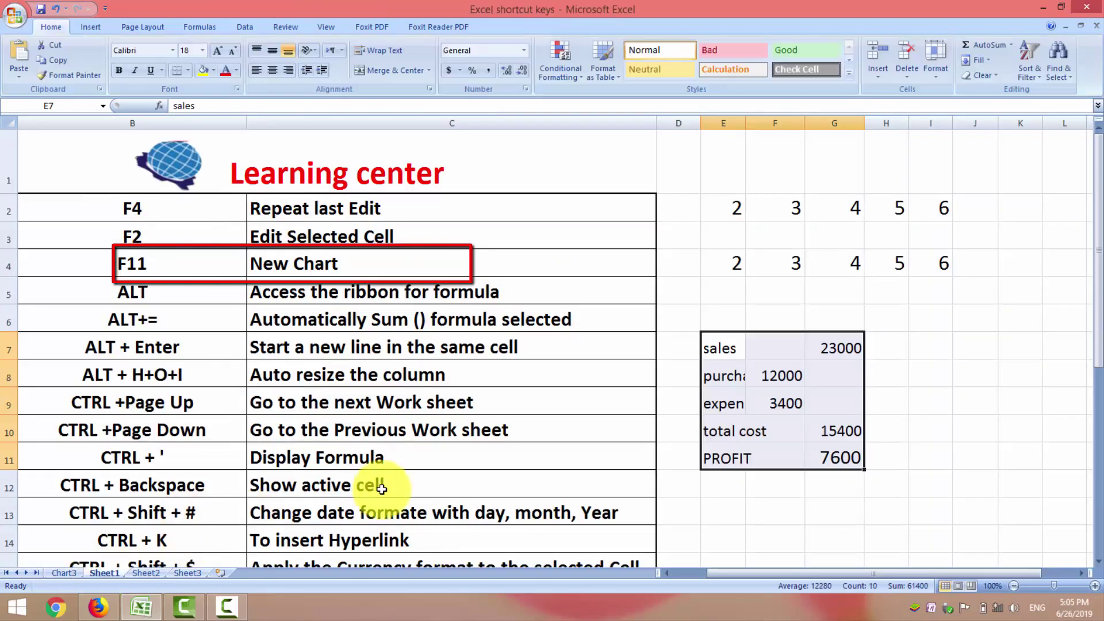
- Activate keyboard access to the ribbon with cell I12 selected
left_click(917, 478)
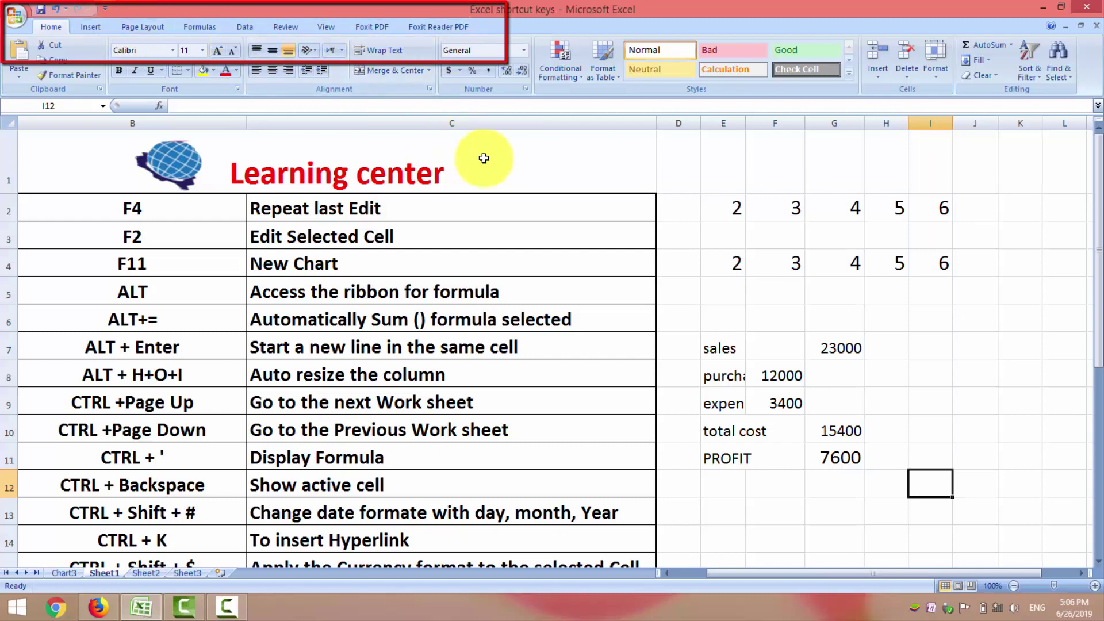
key("alt")
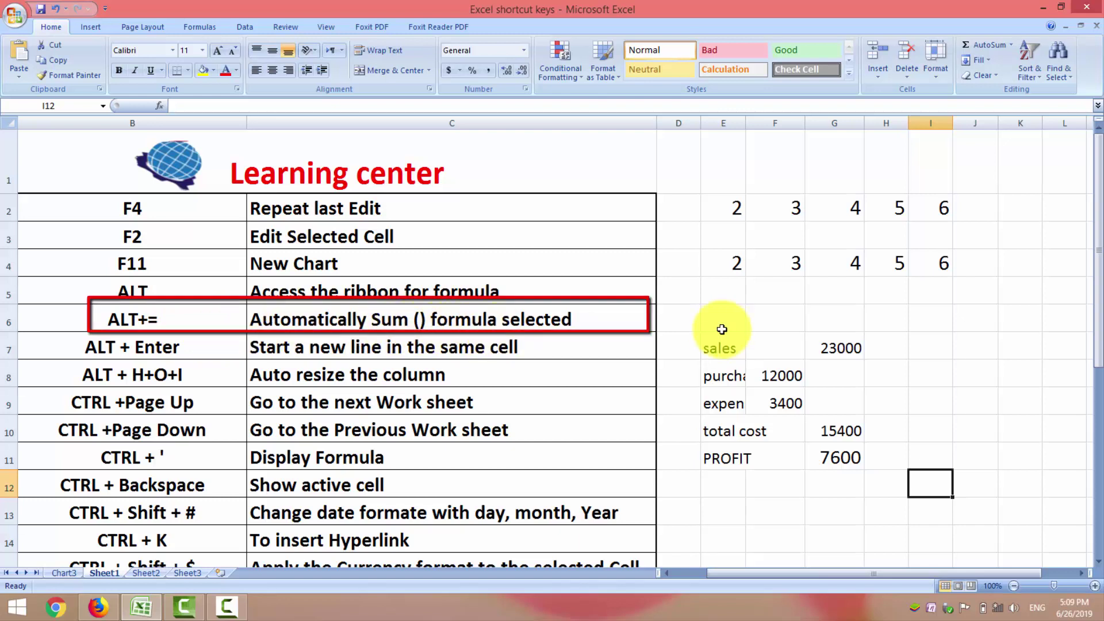
- Enter the values 2300, 4388, 4556, 677, 87 and 7889900 down cells J7 to J12
left_click(971, 346)
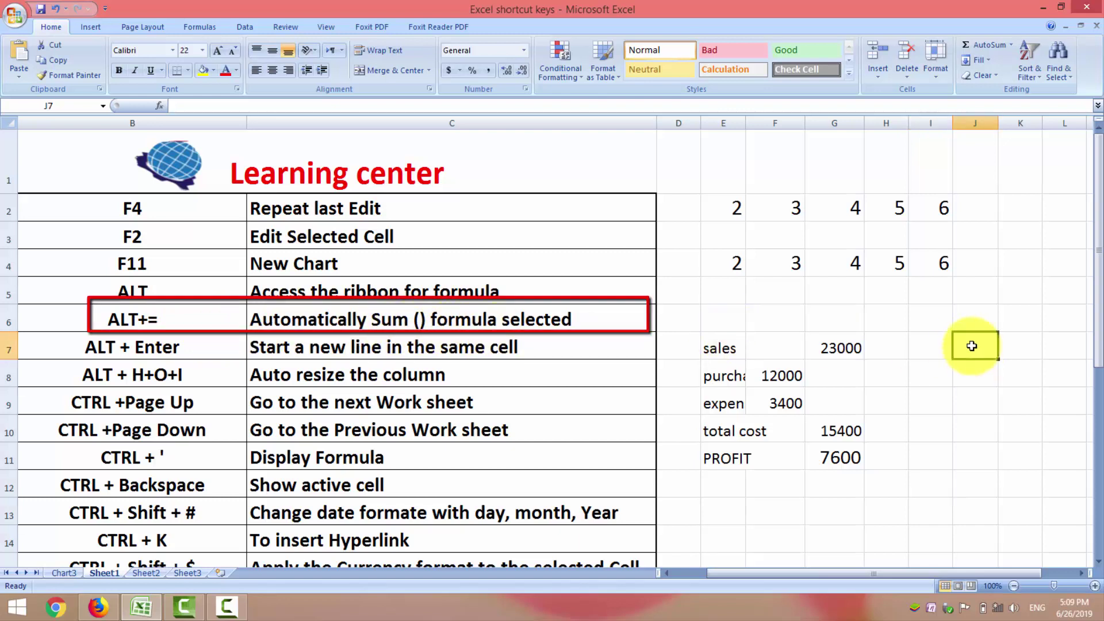
type("23")
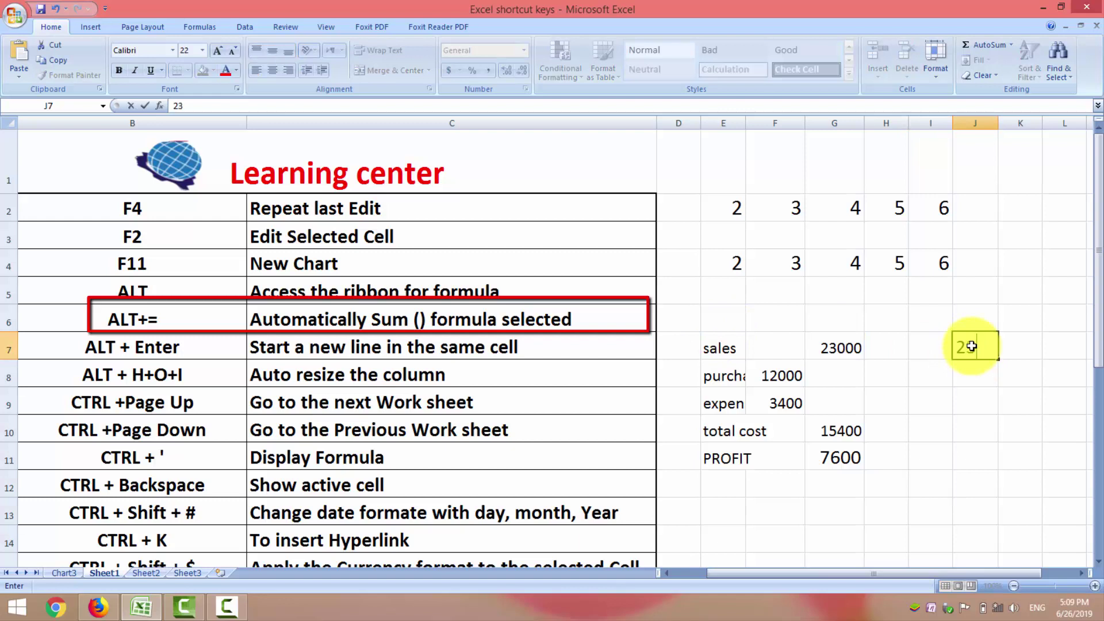
type("000")
key("Return")
type("4388")
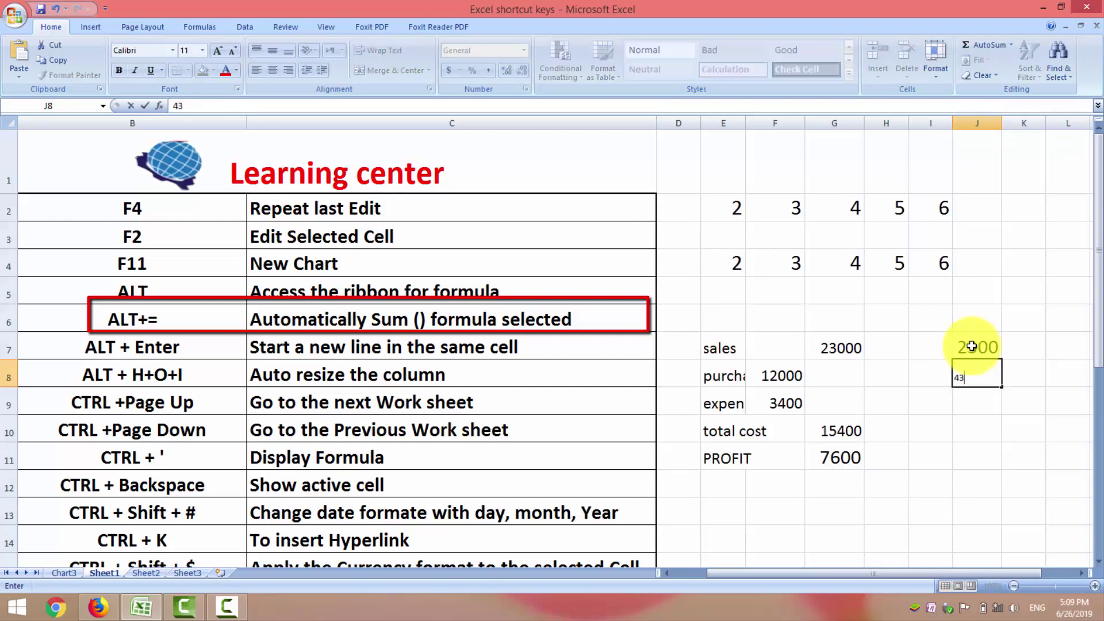
key("Return")
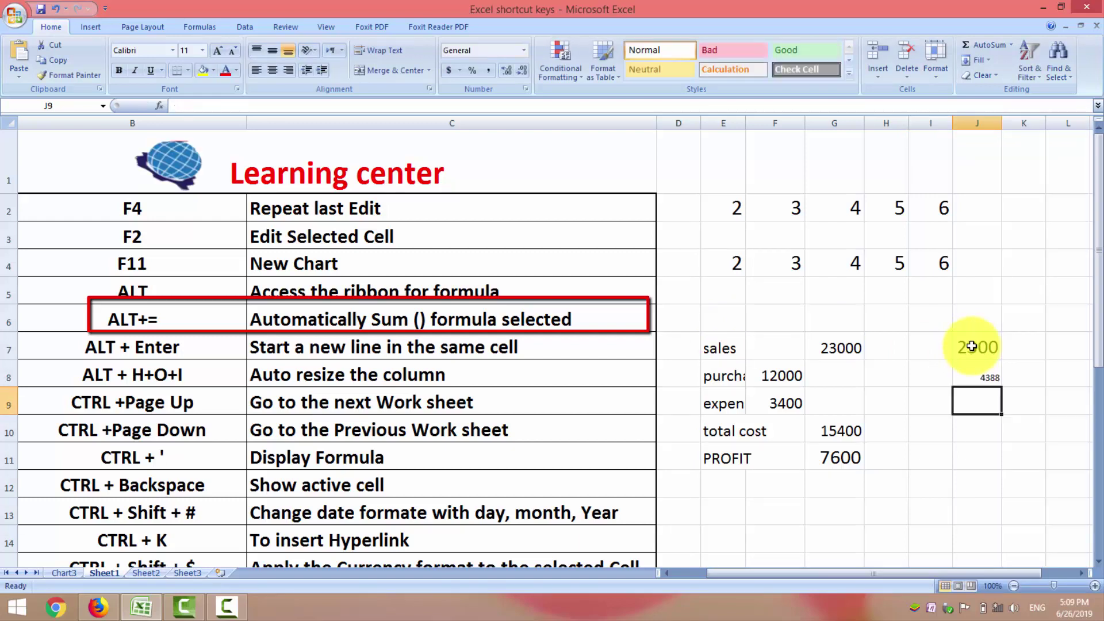
type("4556")
key("Return")
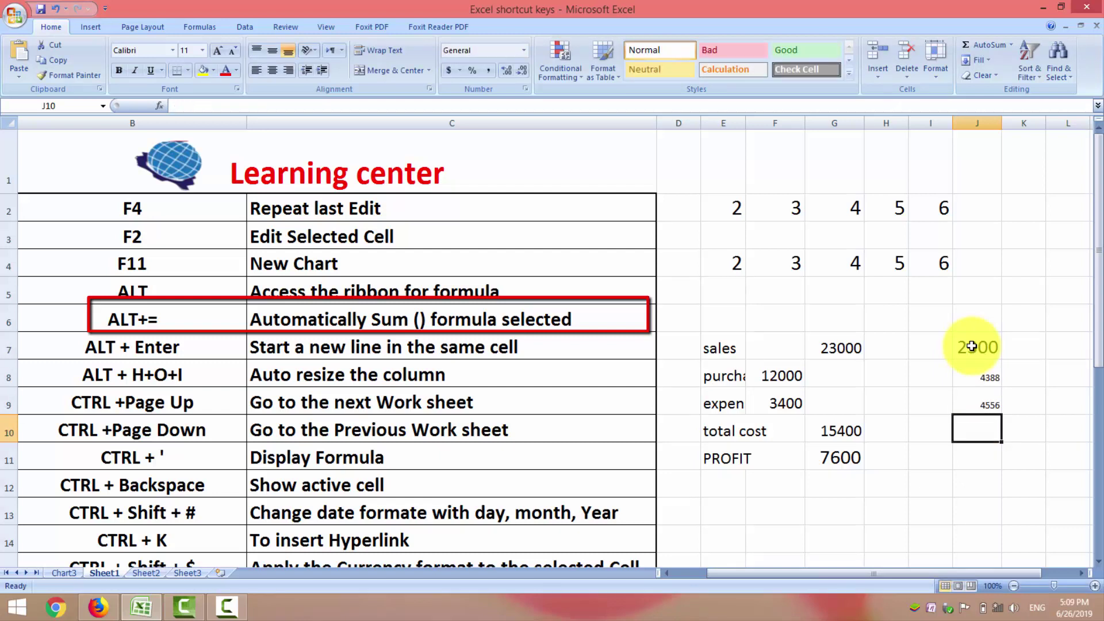
type("677")
key("Return")
type("8")
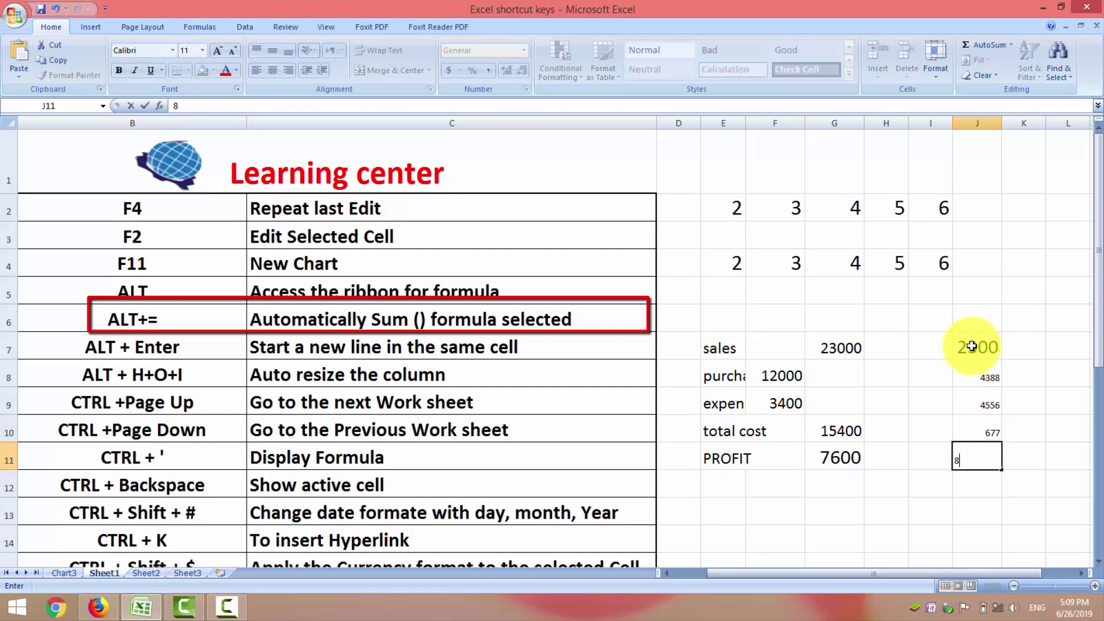
type("7")
key("Return")
key("Return")
key("Up")
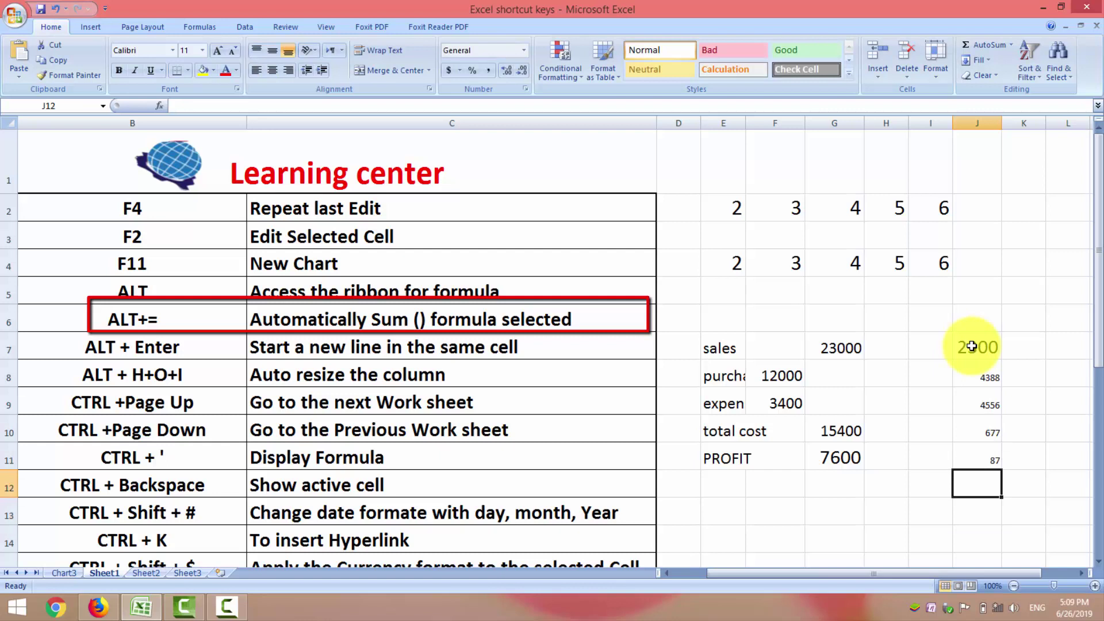
type("78899")
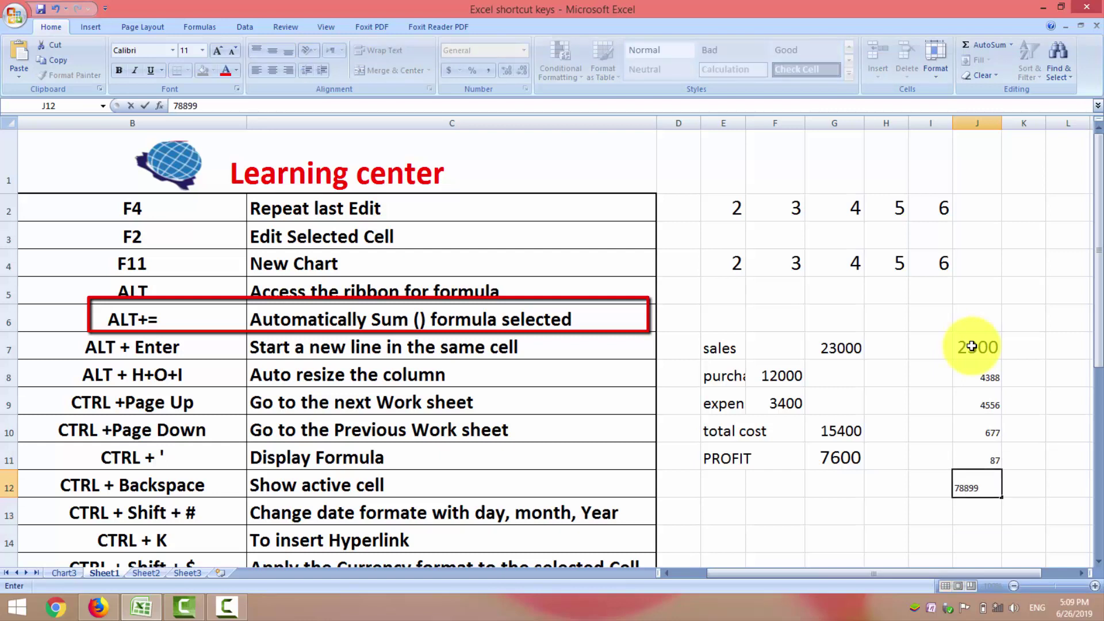
type("00")
key("Return")
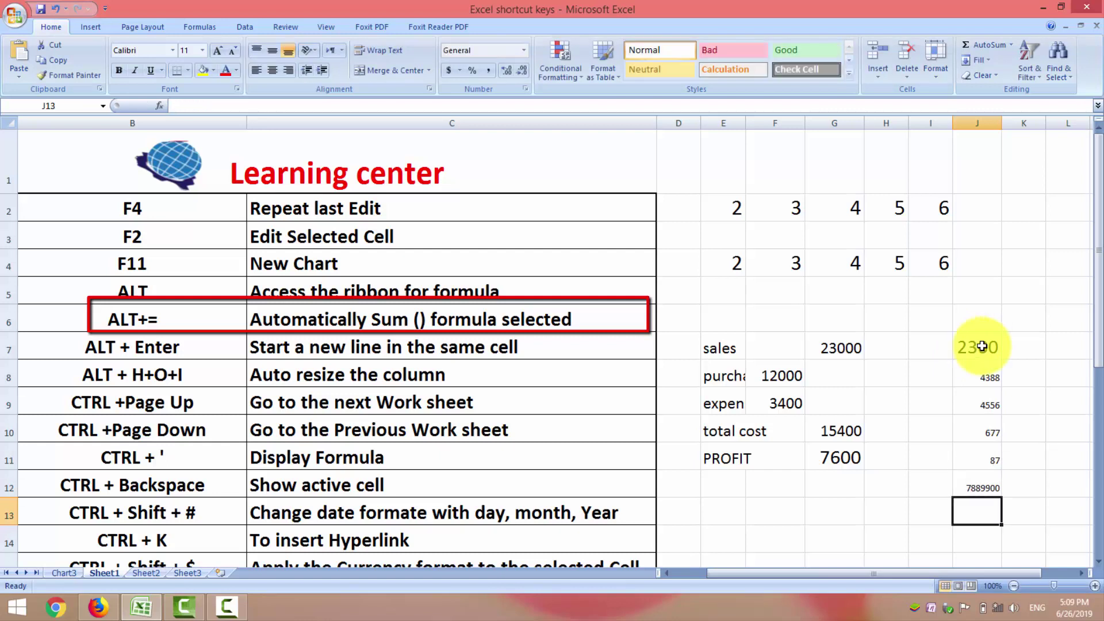
- Increase the font size of the numbers in J8:J12 to 18
left_click(971, 375)
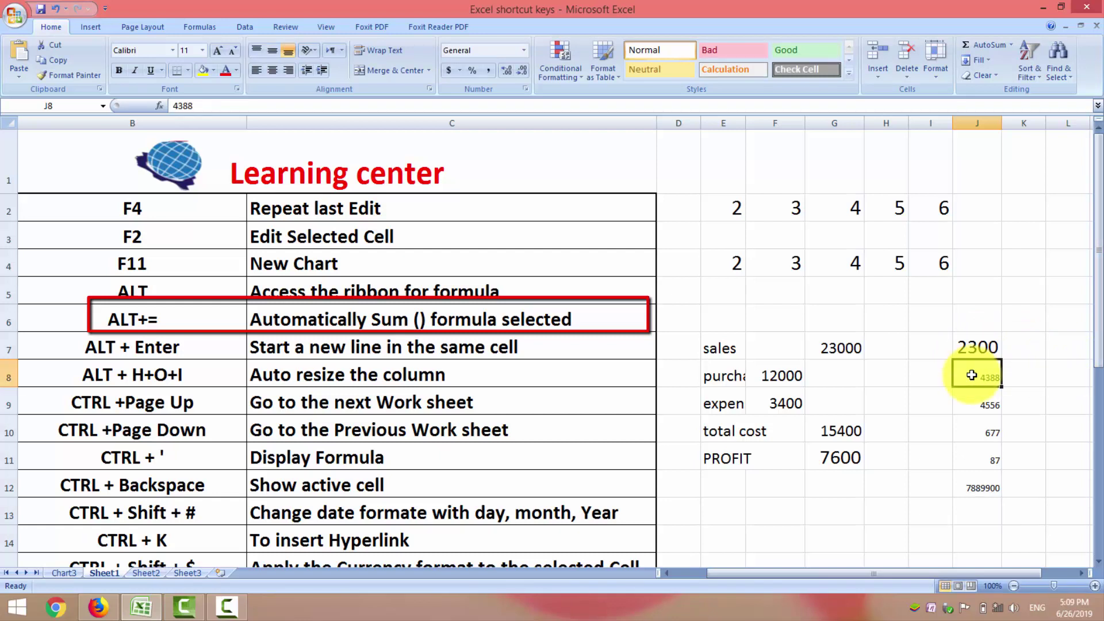
left_click_drag(971, 375, 976, 478)
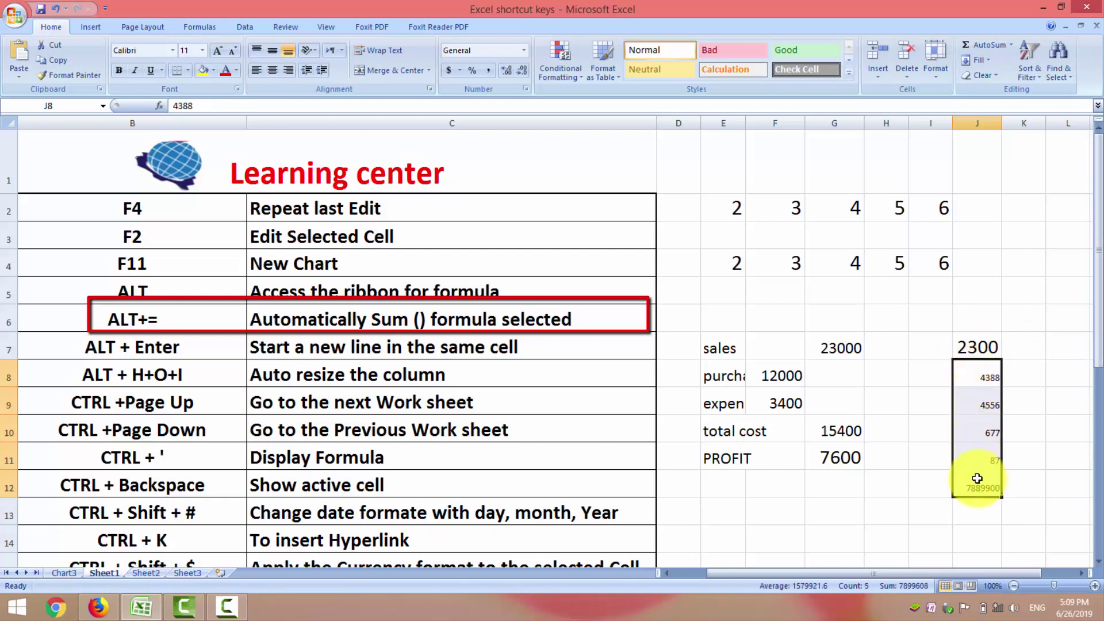
left_click(214, 53)
left_click(214, 53)
left_click(213, 53)
left_click(214, 53)
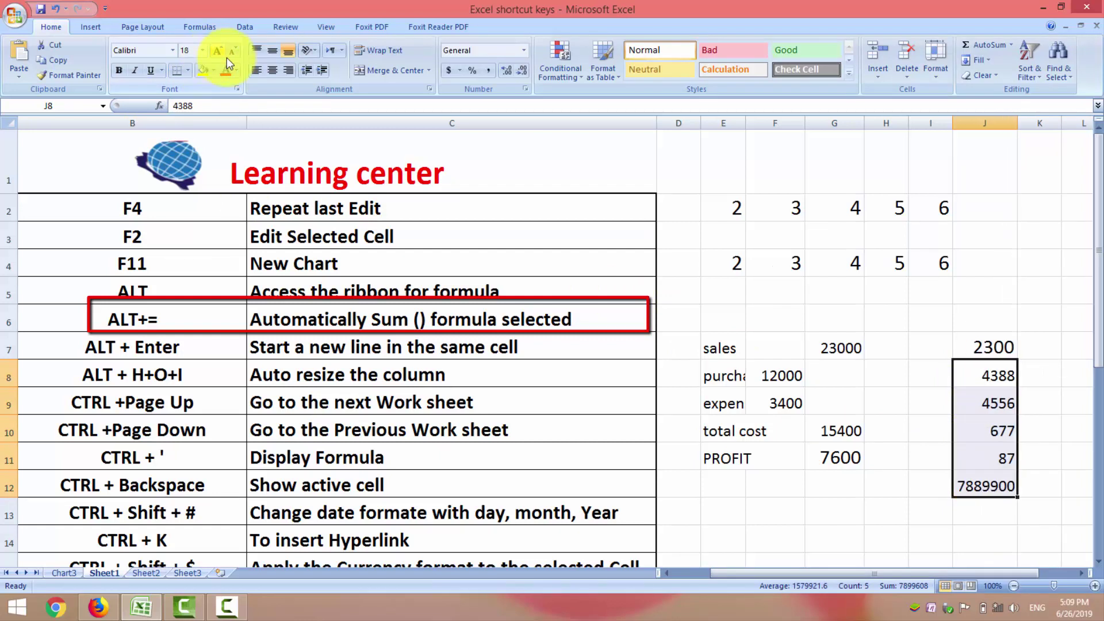
- Enter the label TOTAL in I13 and sum J7:J12 automatically in J13
left_click(968, 345)
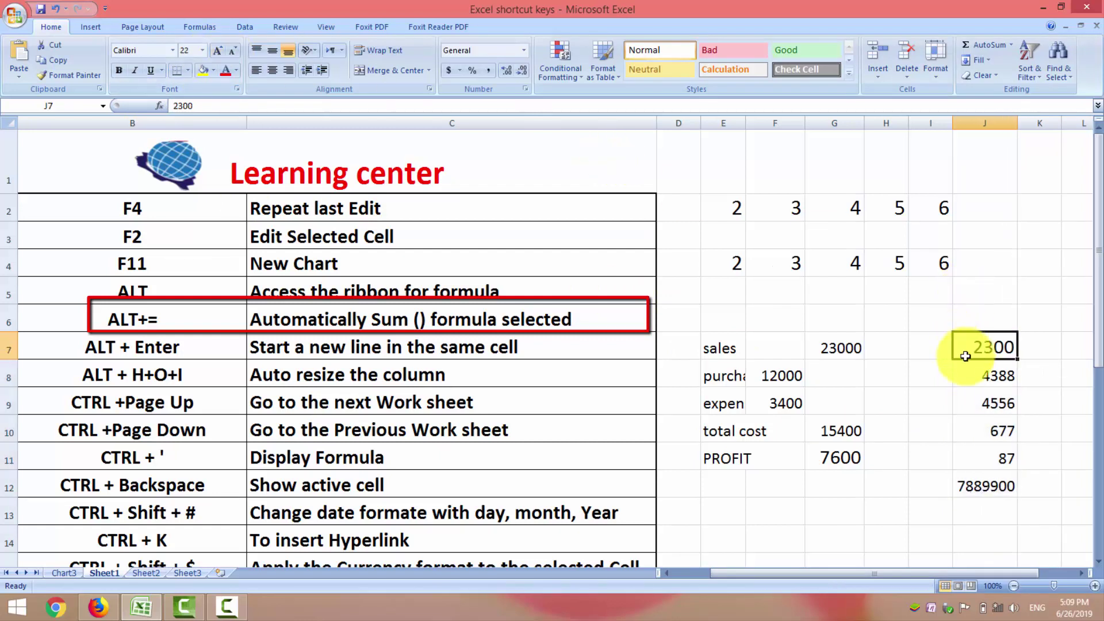
left_click_drag(965, 368, 963, 438)
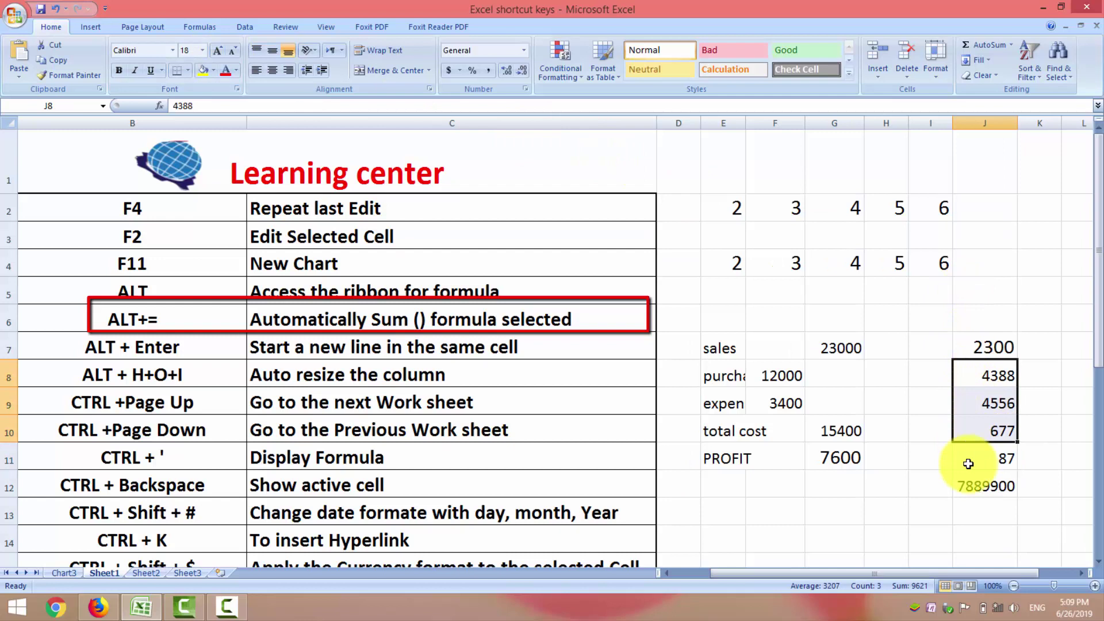
left_click(973, 509)
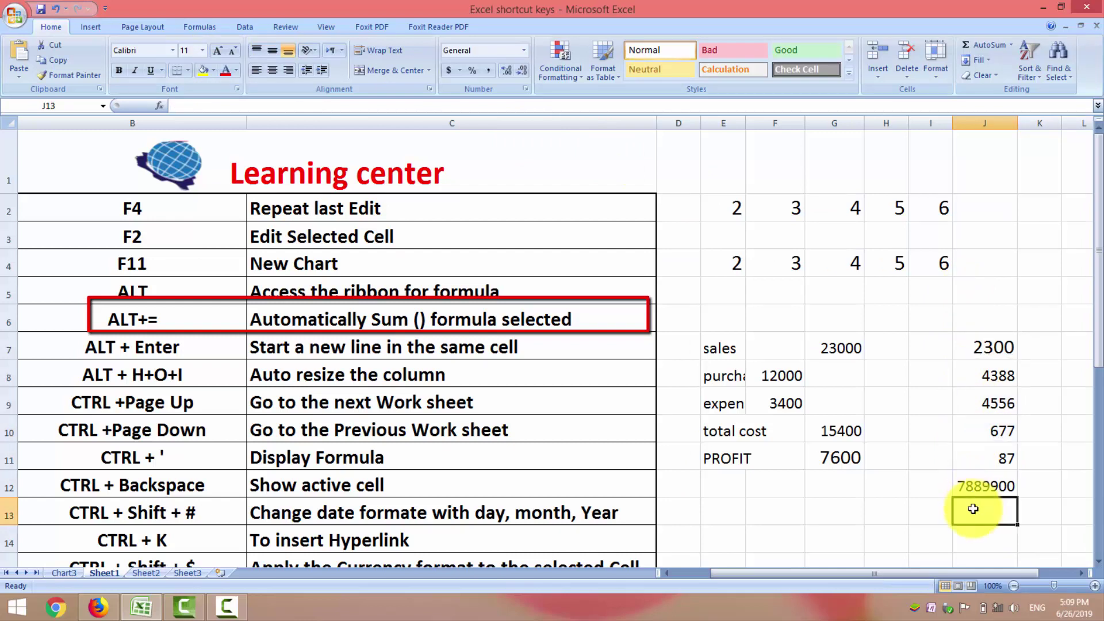
left_click(931, 511)
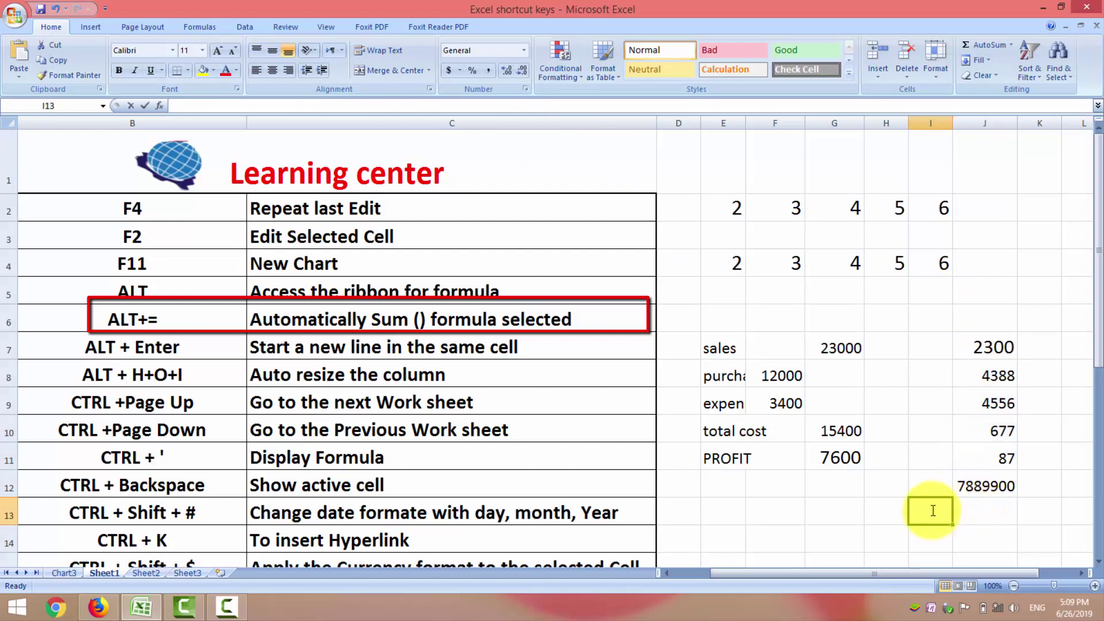
type("TOTAL")
key("Tab")
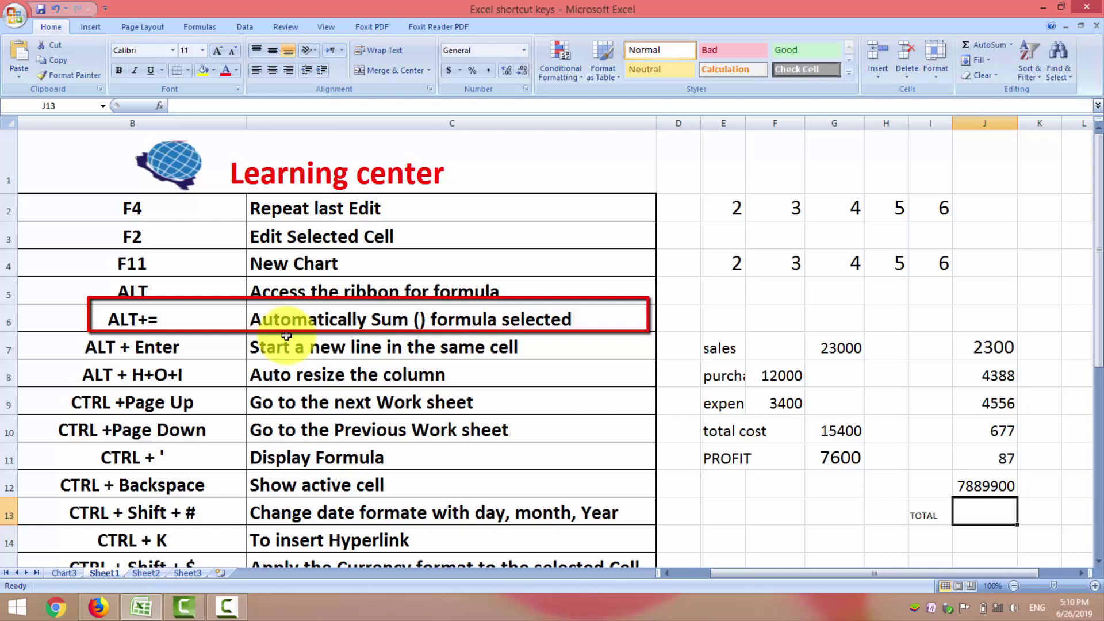
key("alt+equal")
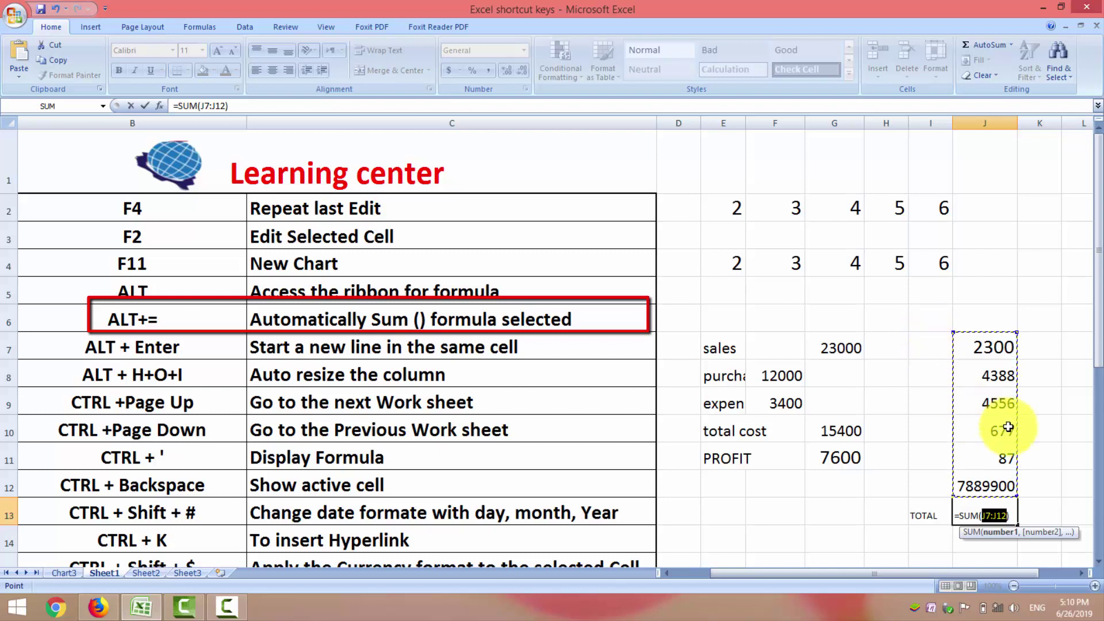
key("Return")
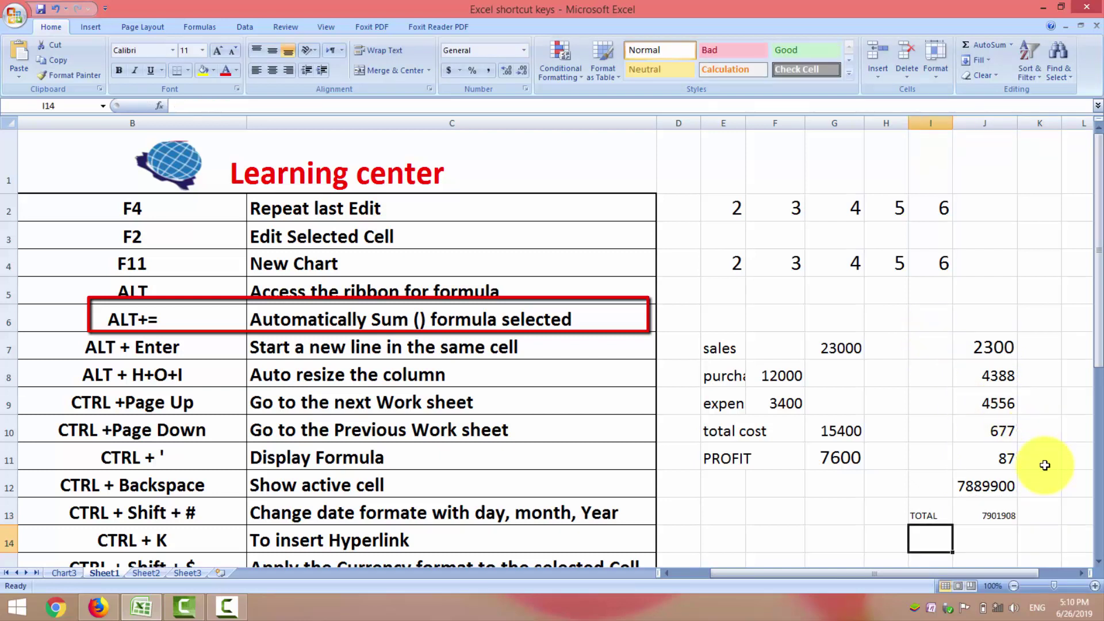
- Increase the font size of the total in J13 to 16
left_click(972, 513)
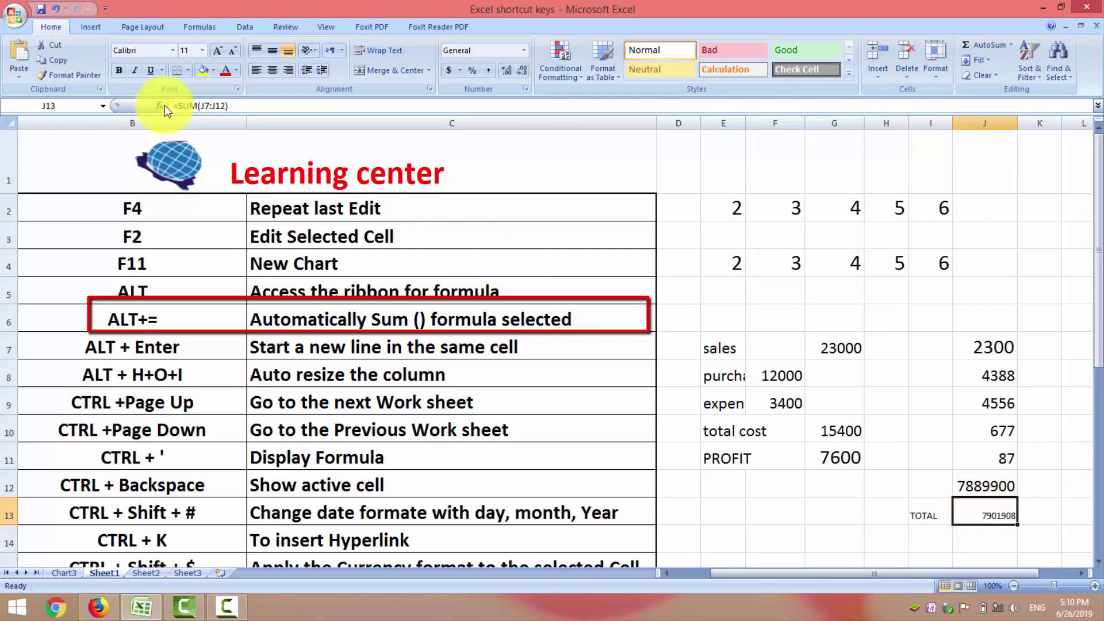
left_click(214, 54)
left_click(214, 54)
left_click(214, 54)
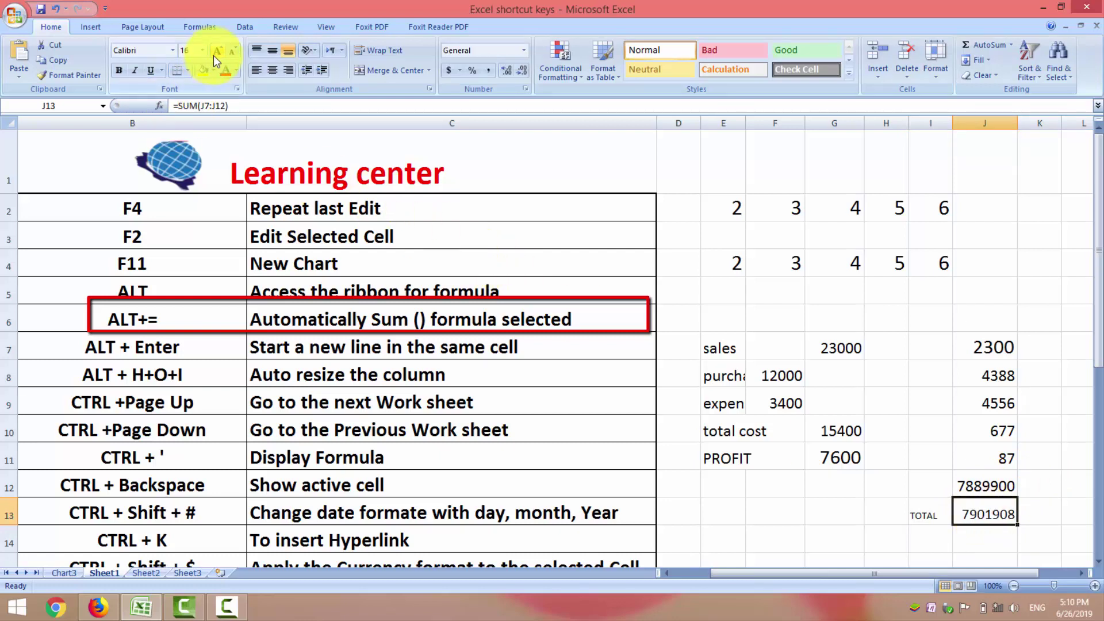
left_click(994, 341)
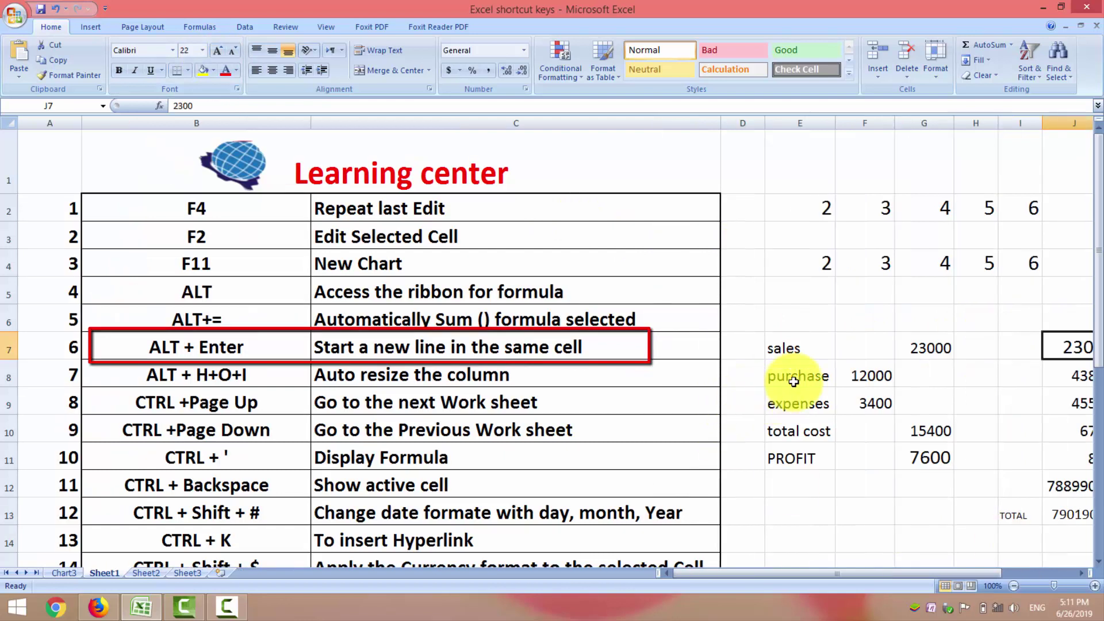
- Add the text OF THE DAY on a new line below purchase within cell E8
left_click(794, 381)
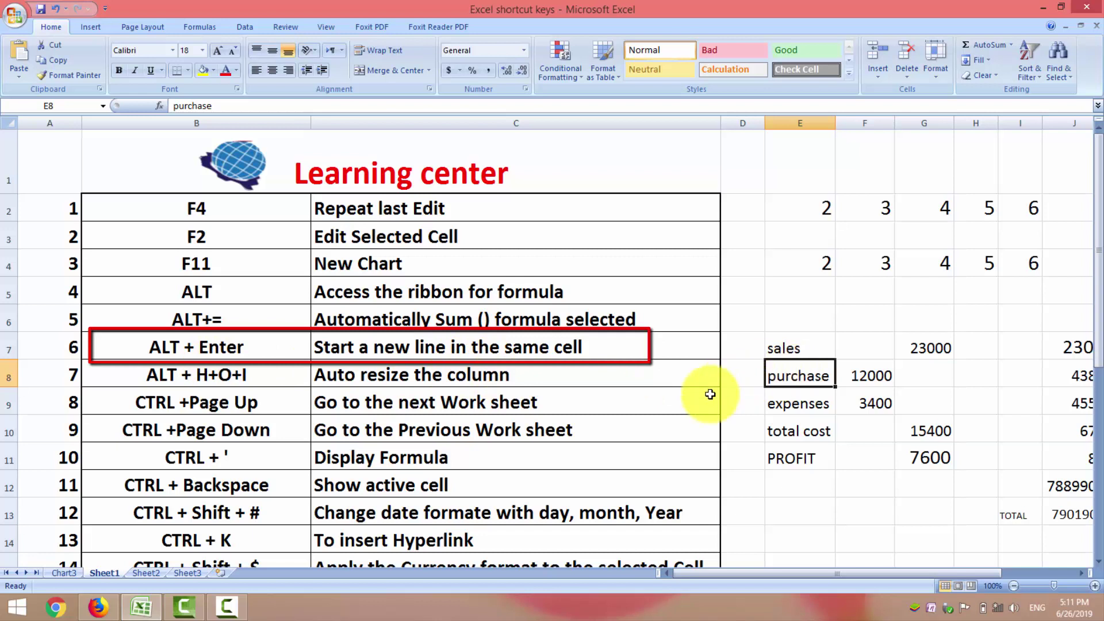
double_click(828, 376)
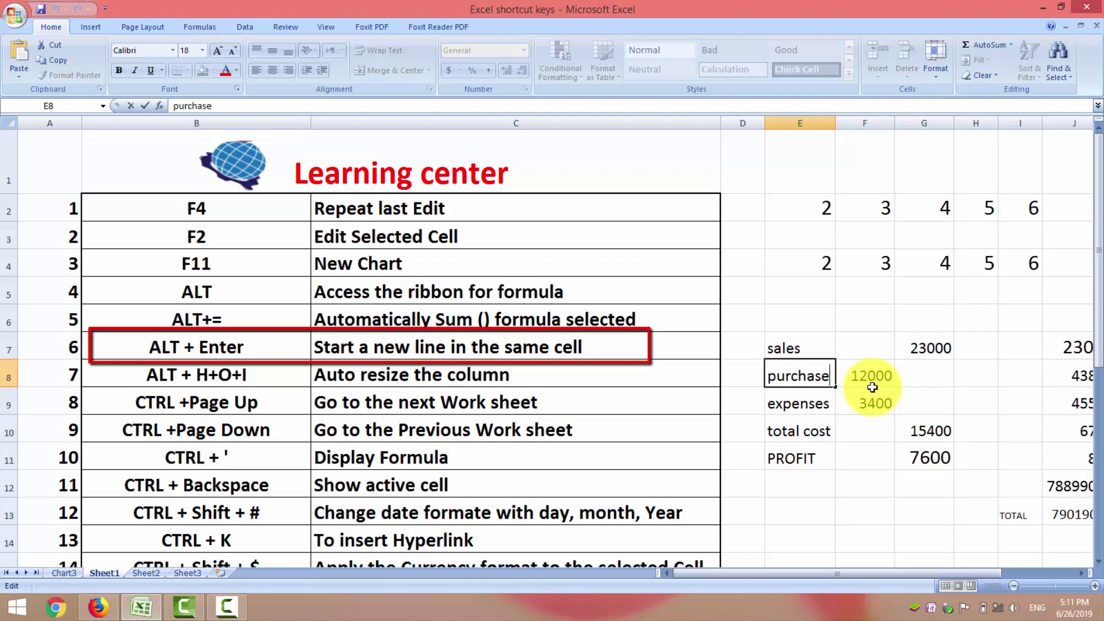
key("alt")
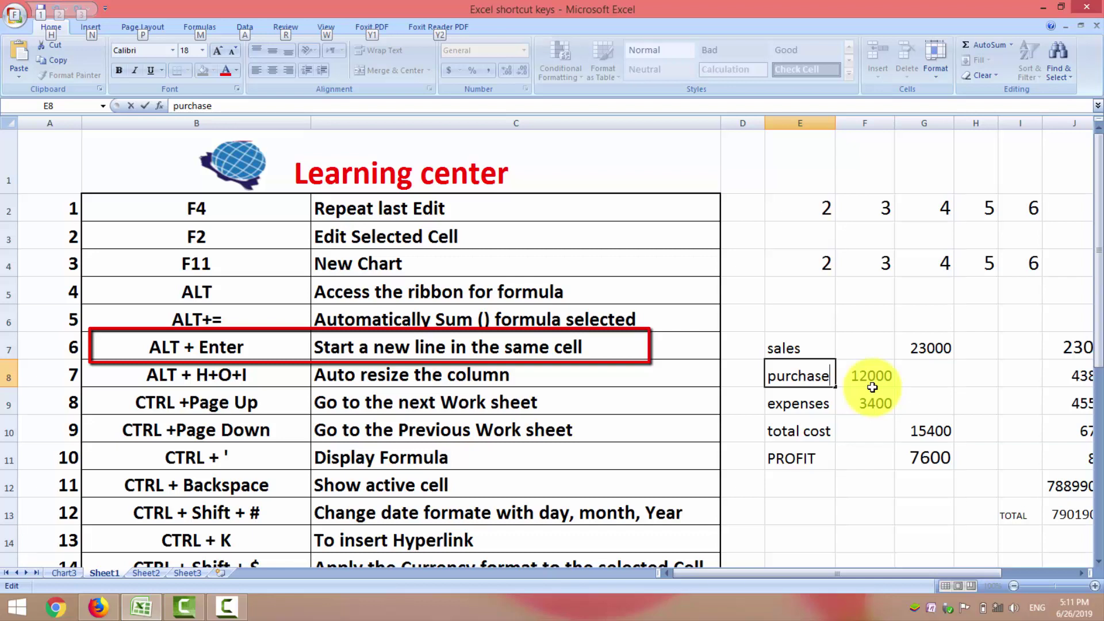
key("alt+Return")
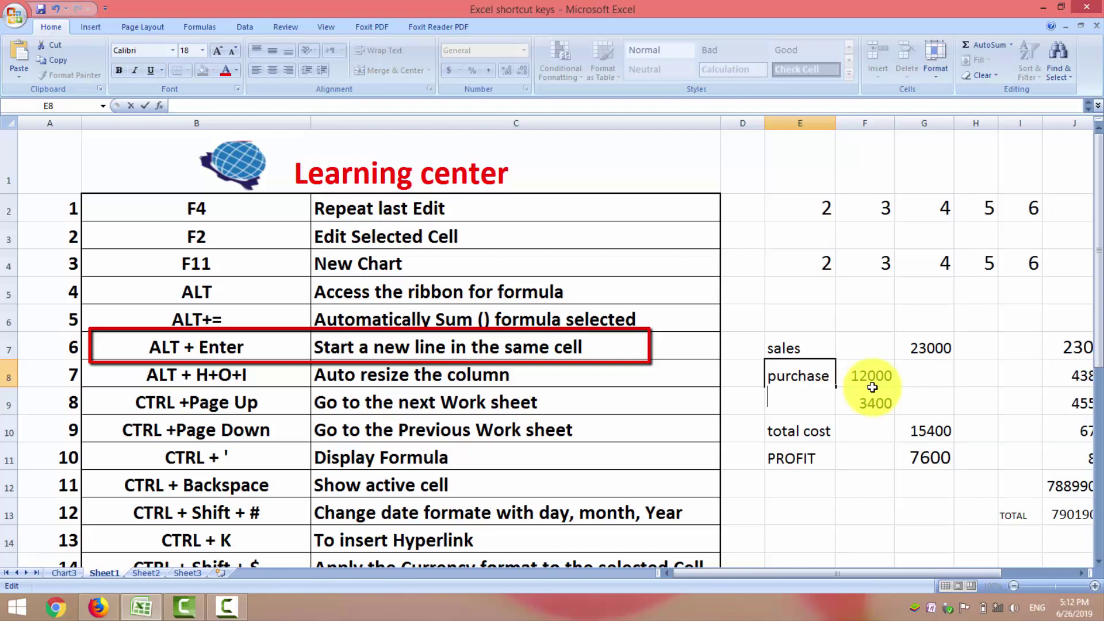
type("OF THE DAY")
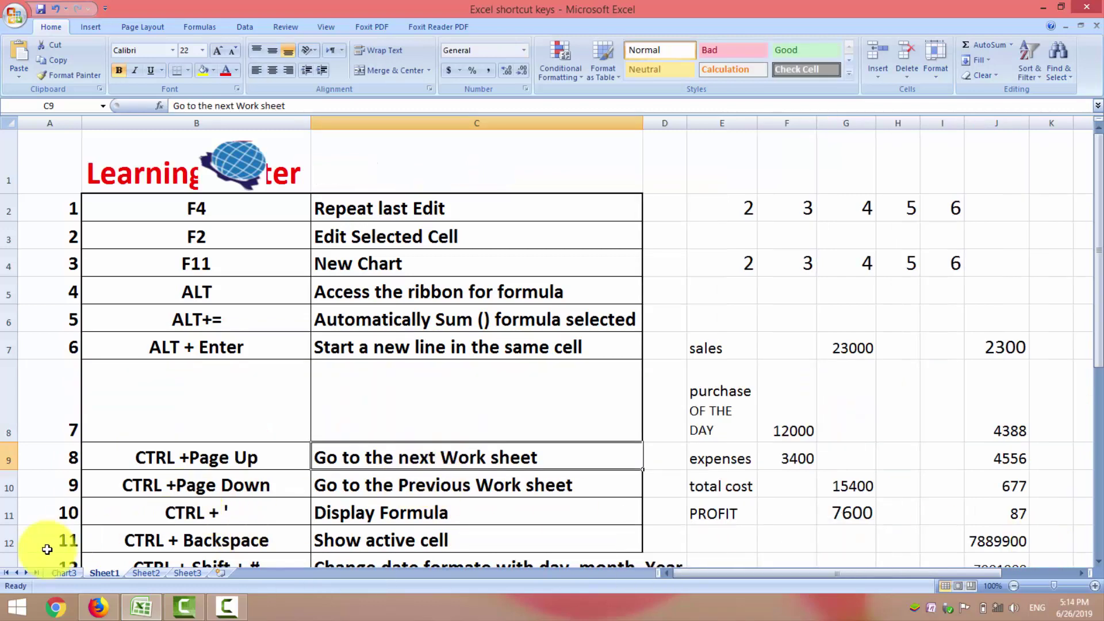
- View the workbook's sheets one after another, from Chart3 through Sheet1 and Sheet2 to Sheet3
left_click(61, 577)
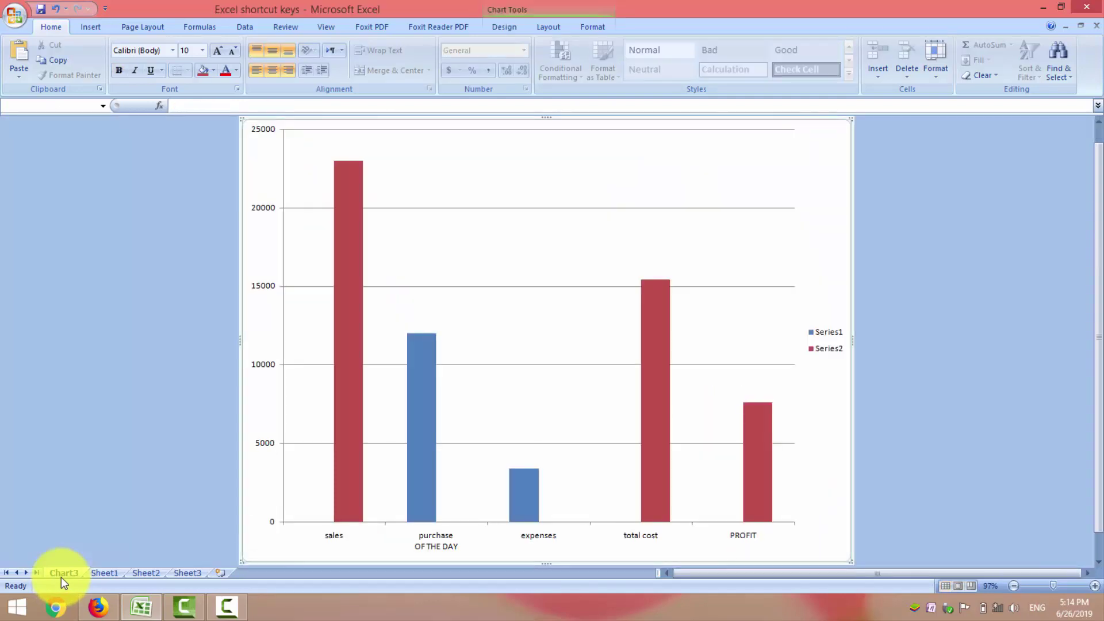
left_click(102, 574)
left_click(148, 574)
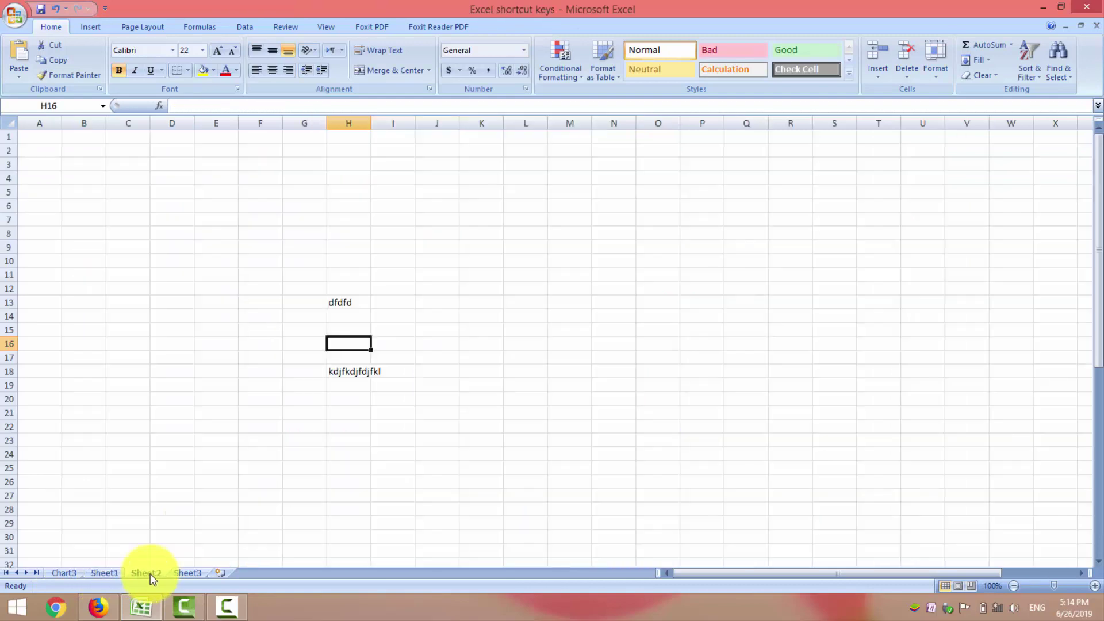
left_click(195, 573)
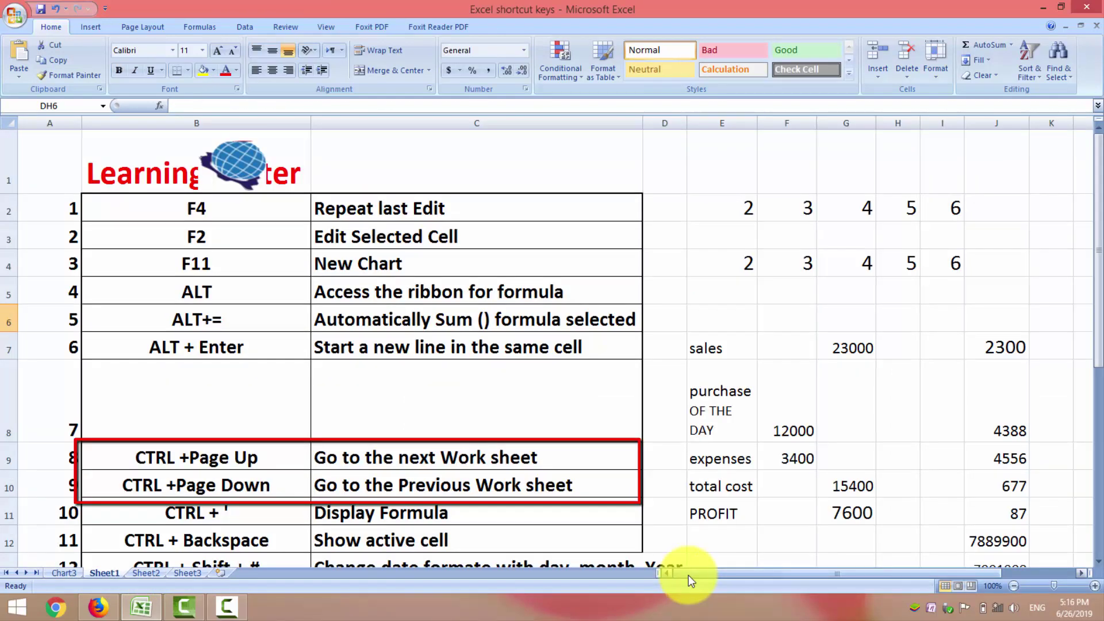
- Cycle through adjacent sheets with the keyboard, from Sheet1 back to Chart3, forward to Sheet3 and back to Sheet2
key("ctrl+Page_Down")
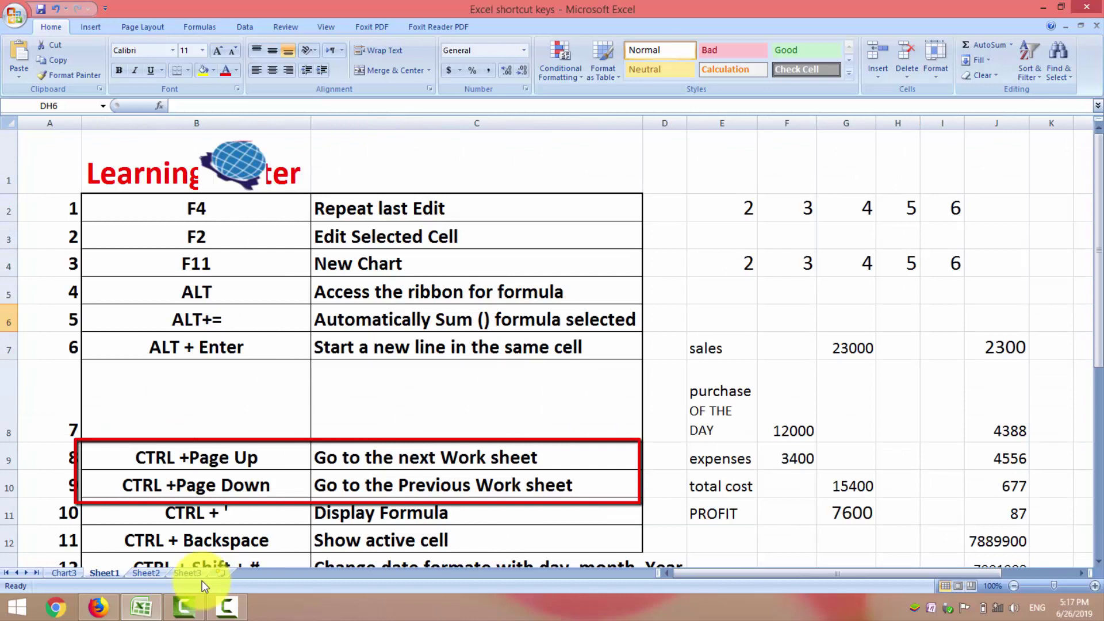
key("ctrl+Page_Up")
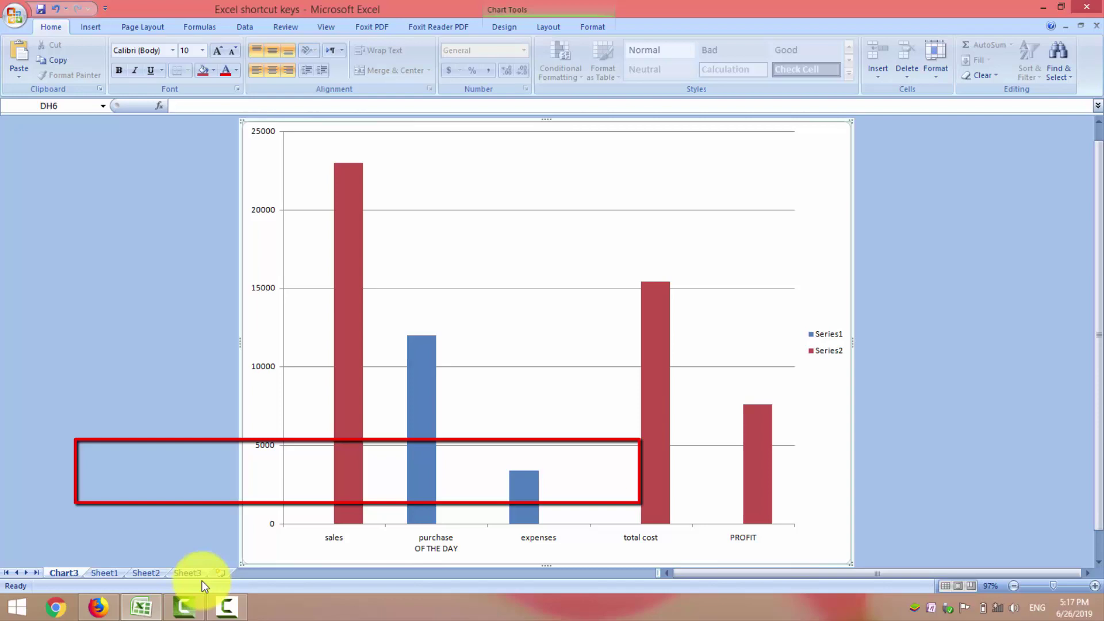
key("ctrl+Page_Down")
key("ctrl+Page_Down")
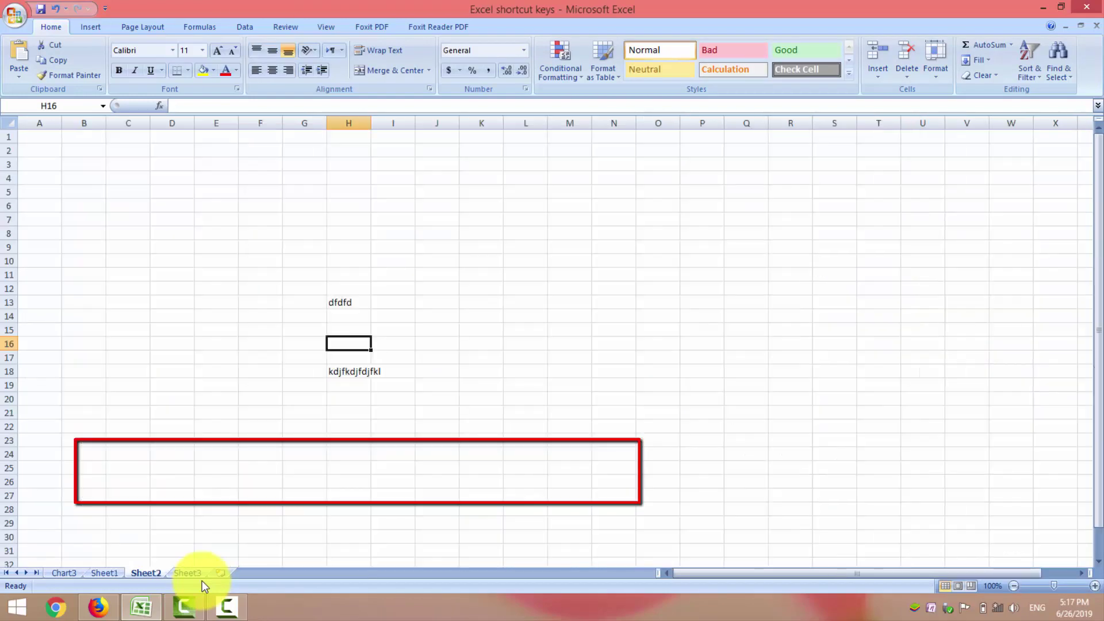
key("ctrl+Page_Down")
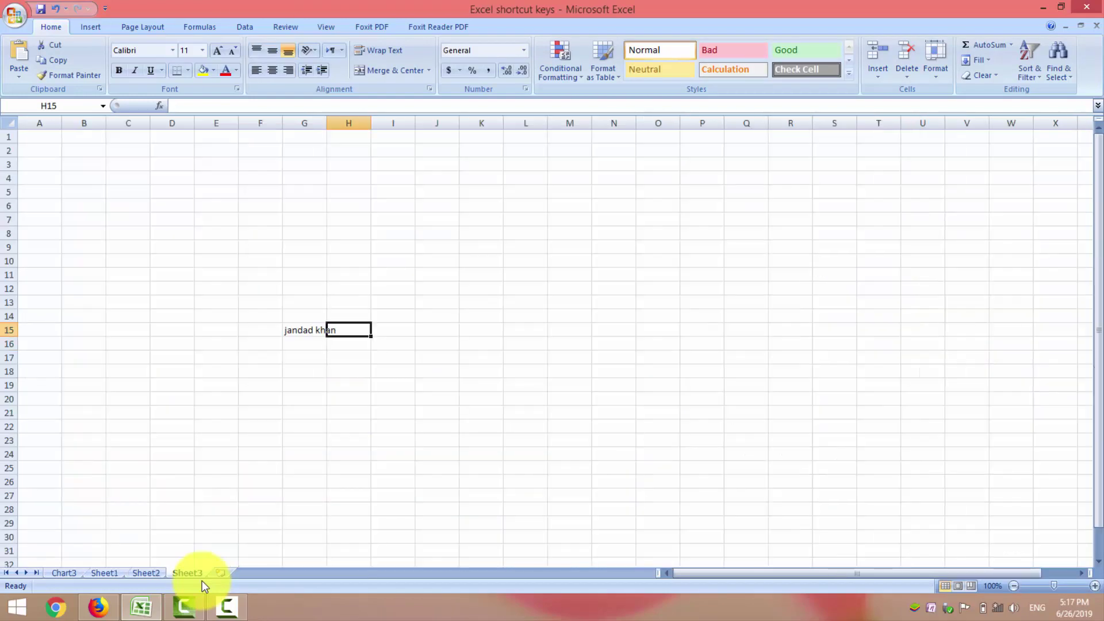
key("ctrl+Page_Up")
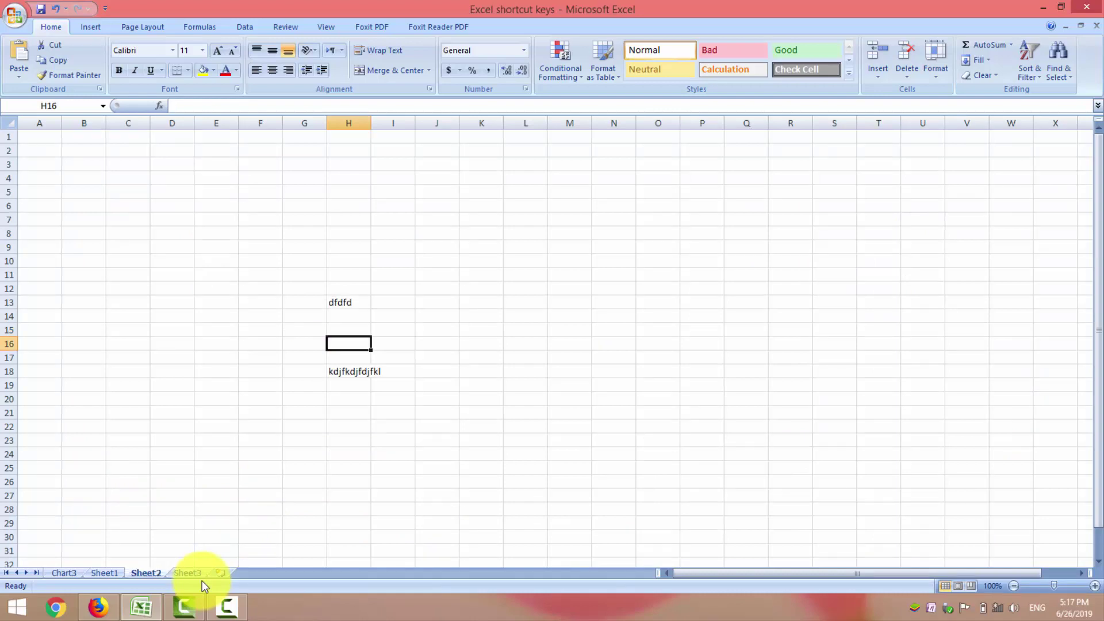
- Move back one sheet at a time from Sheet2 to Chart3, and return to Sheet1
key("ctrl+Page_Up")
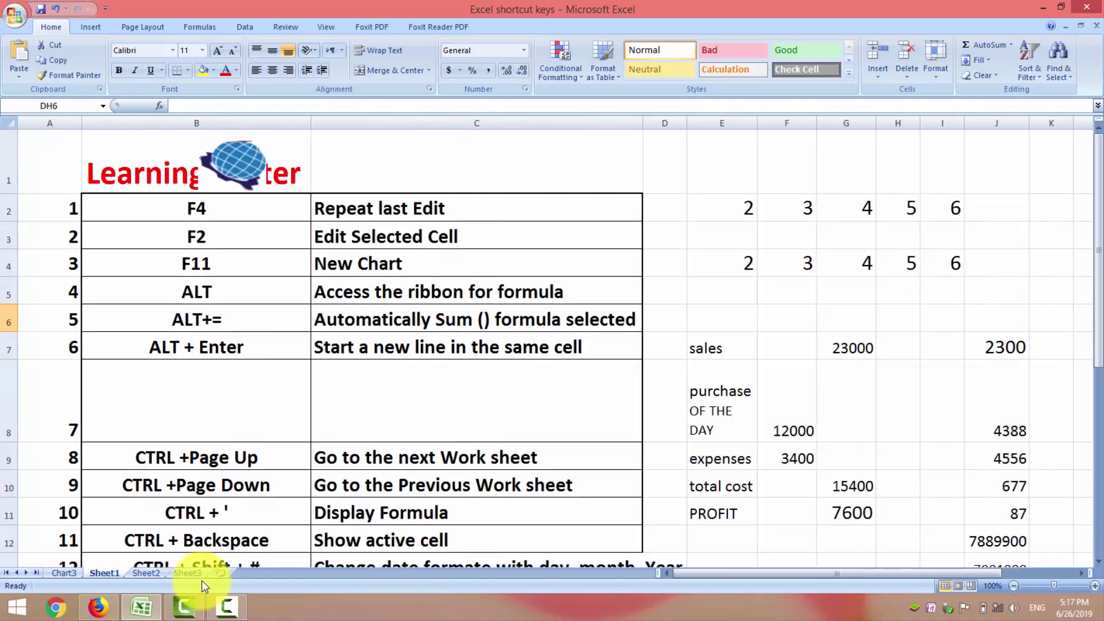
key("ctrl+Page_Up")
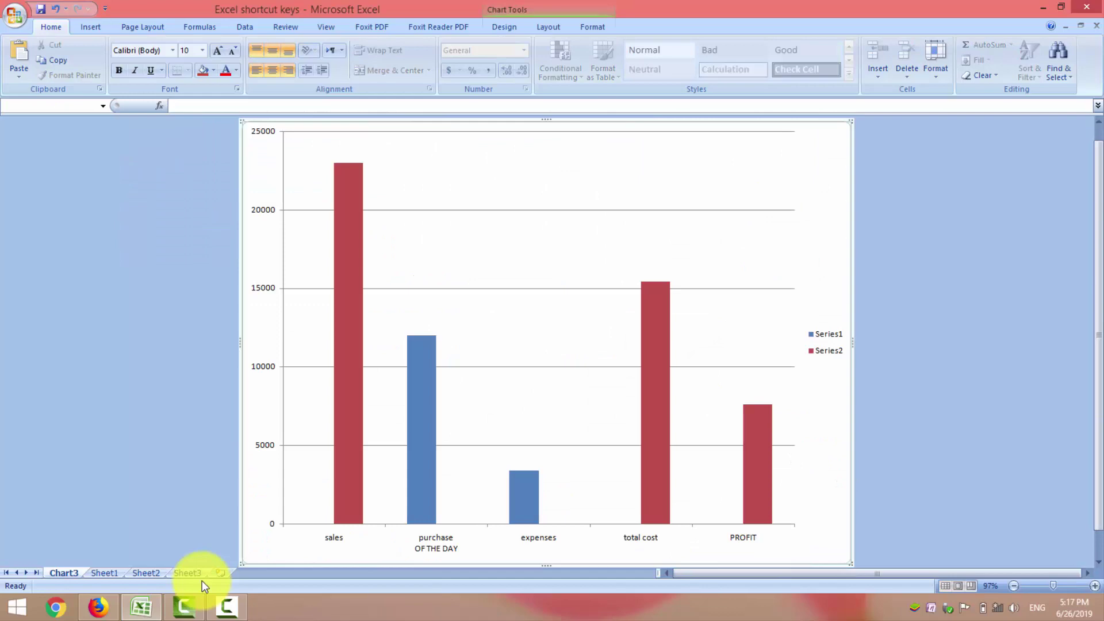
left_click(104, 573)
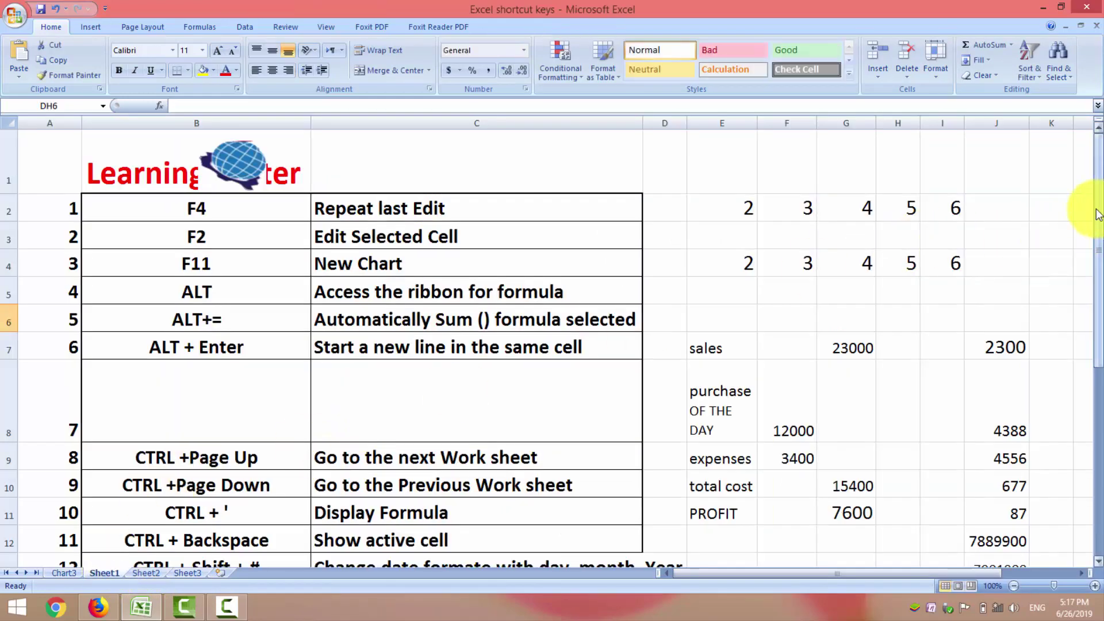
- Replace the total in J13 with a copy of the entry in the cell directly above it, J12
left_click_drag(1098, 214, 1098, 276)
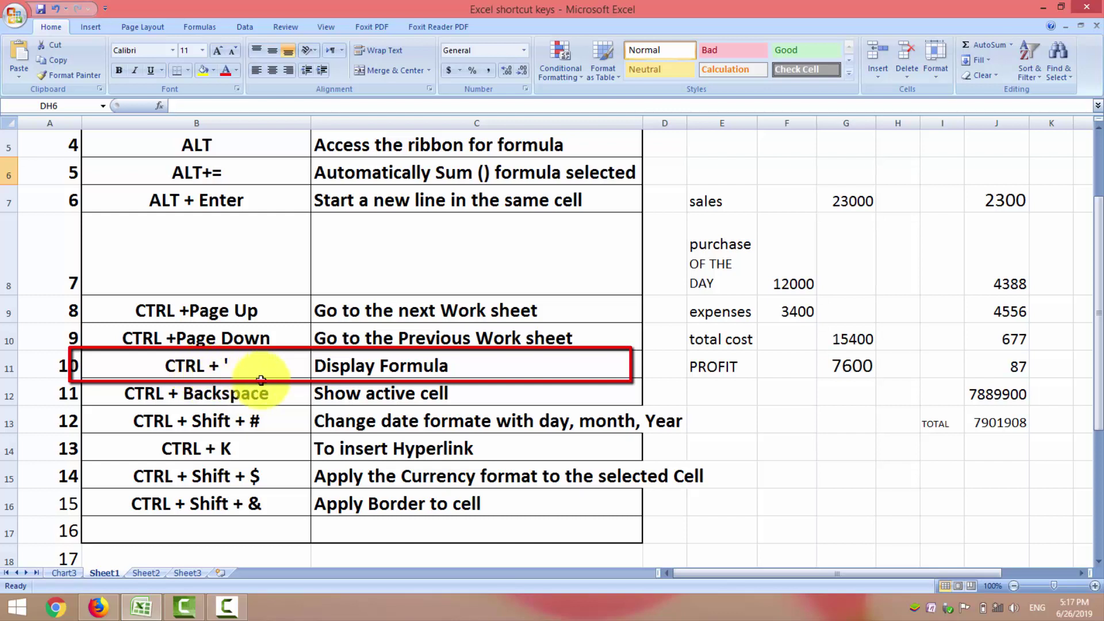
left_click(988, 419)
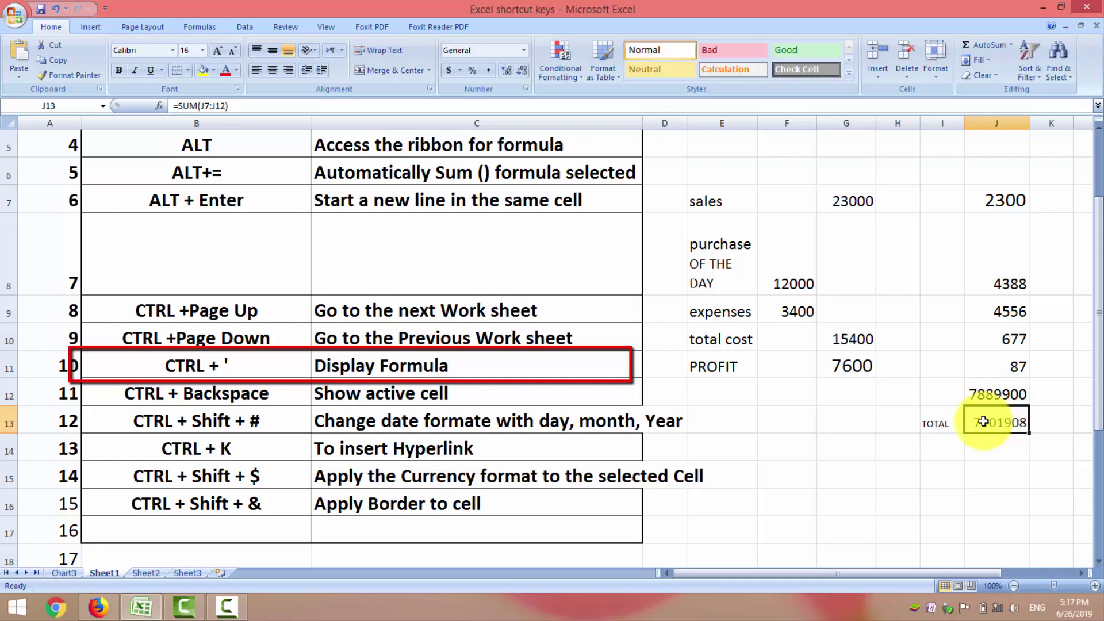
left_click(898, 469)
left_click(991, 423)
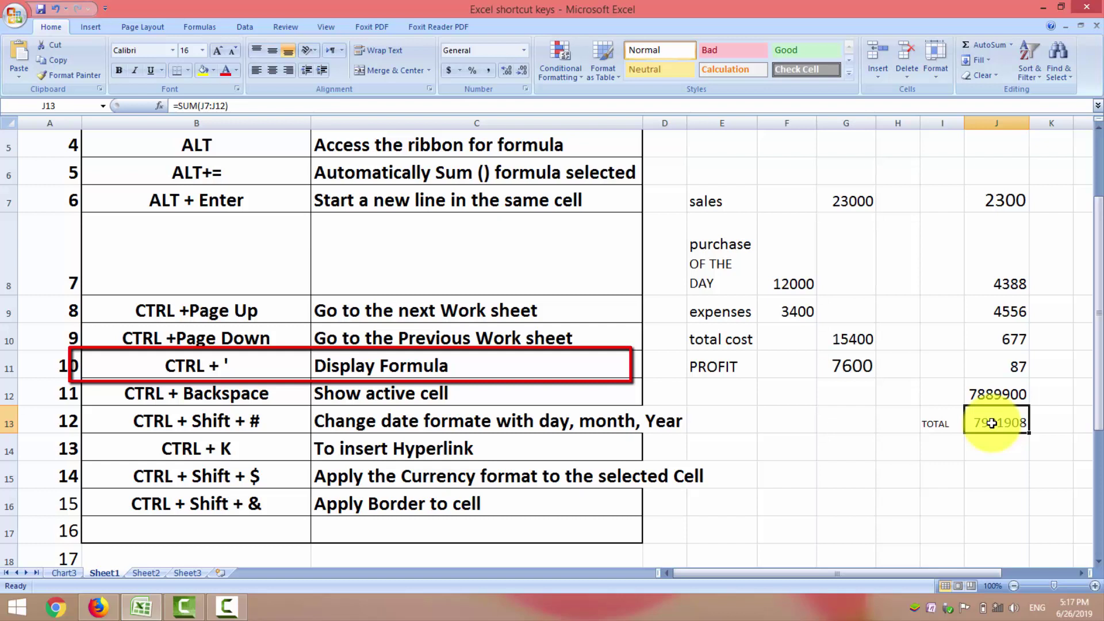
key("ctrl+apostrophe")
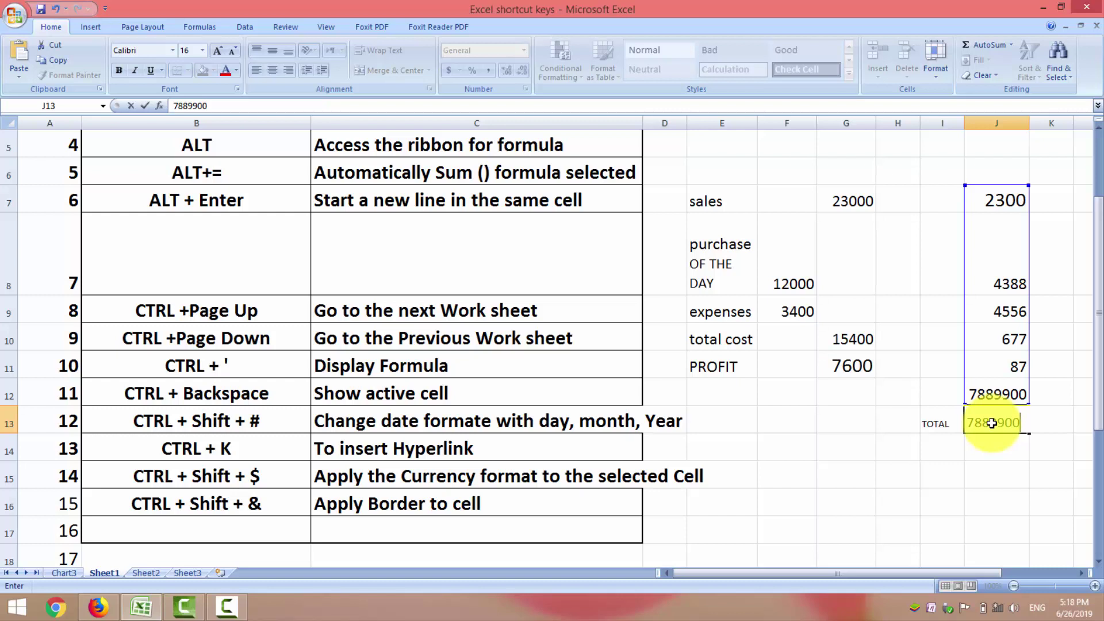
left_click(964, 511)
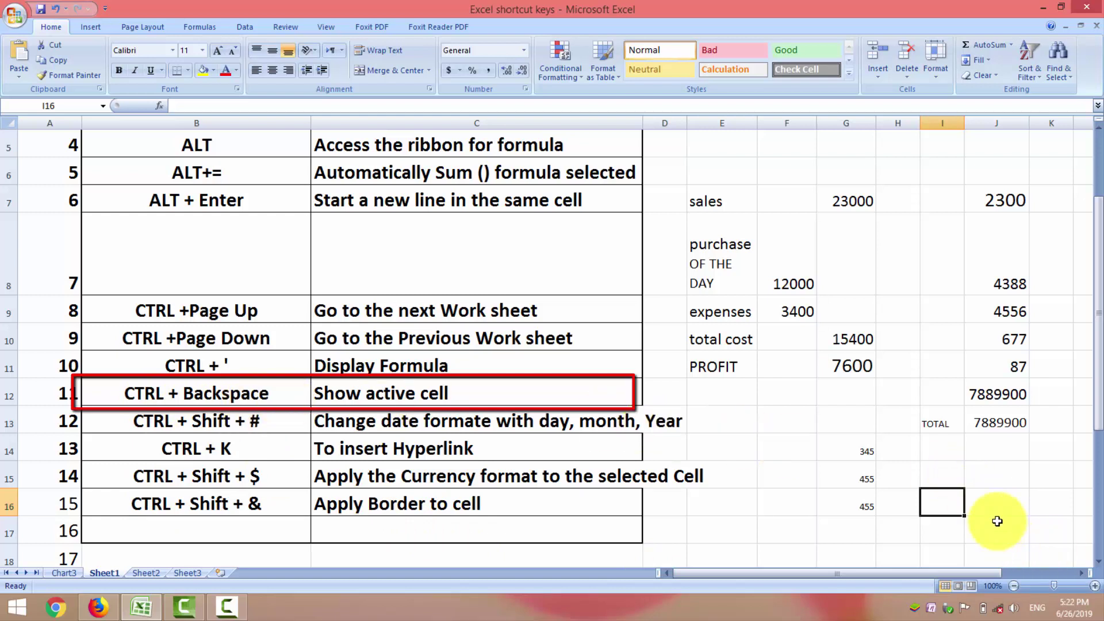
- Make distant cell AI15 active, go back to the first columns, and jump to the active cell again
left_click(1070, 573)
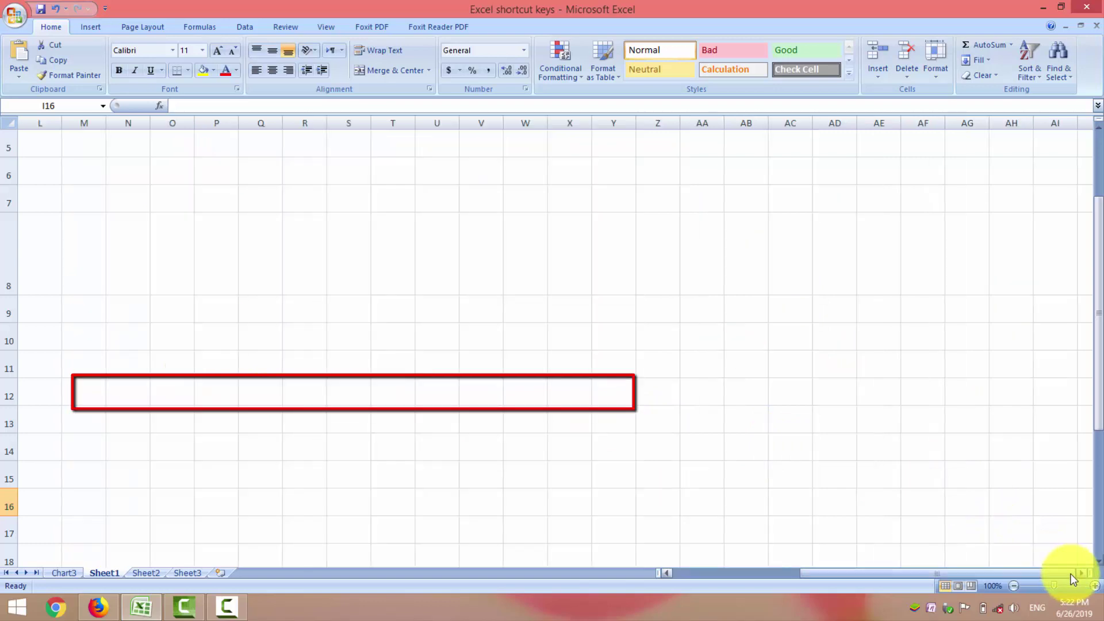
left_click(1057, 477)
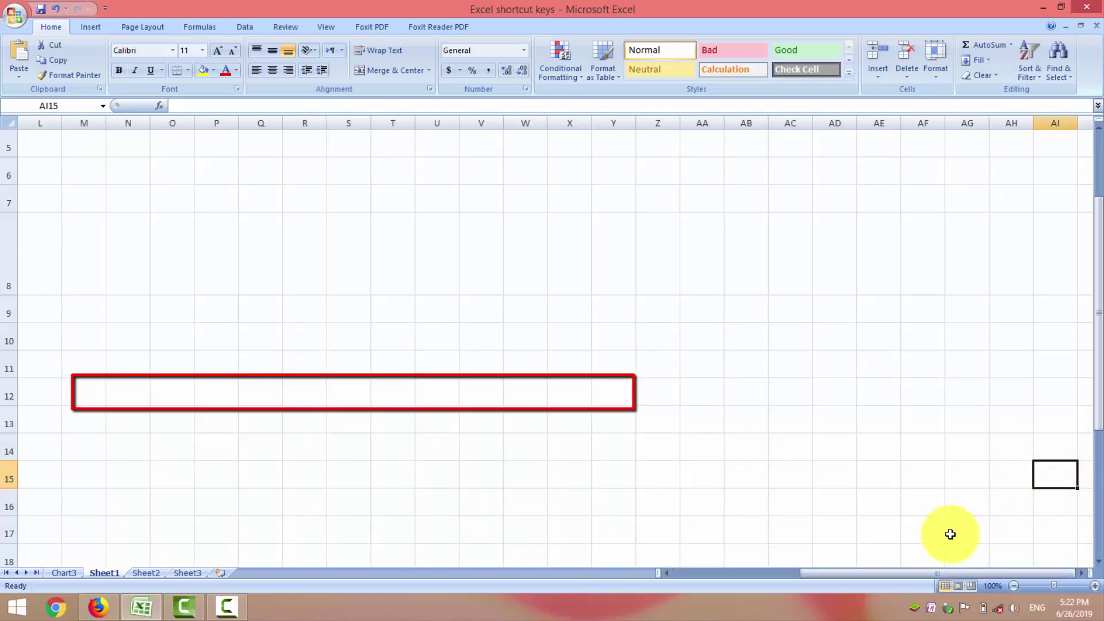
left_click_drag(875, 569, 703, 579)
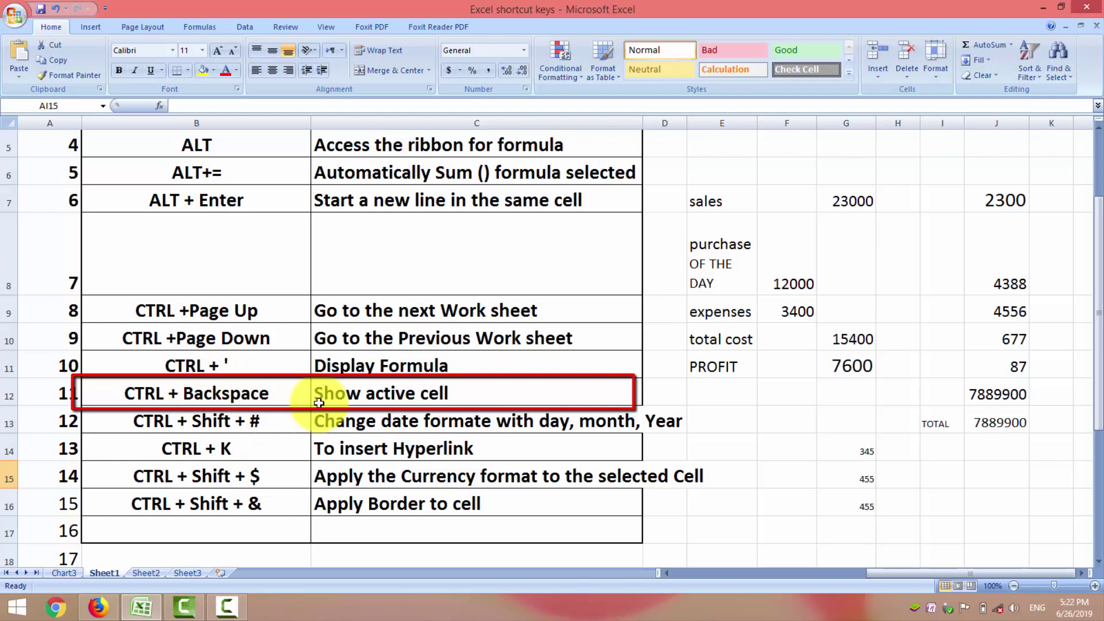
key("ctrl+BackSpace")
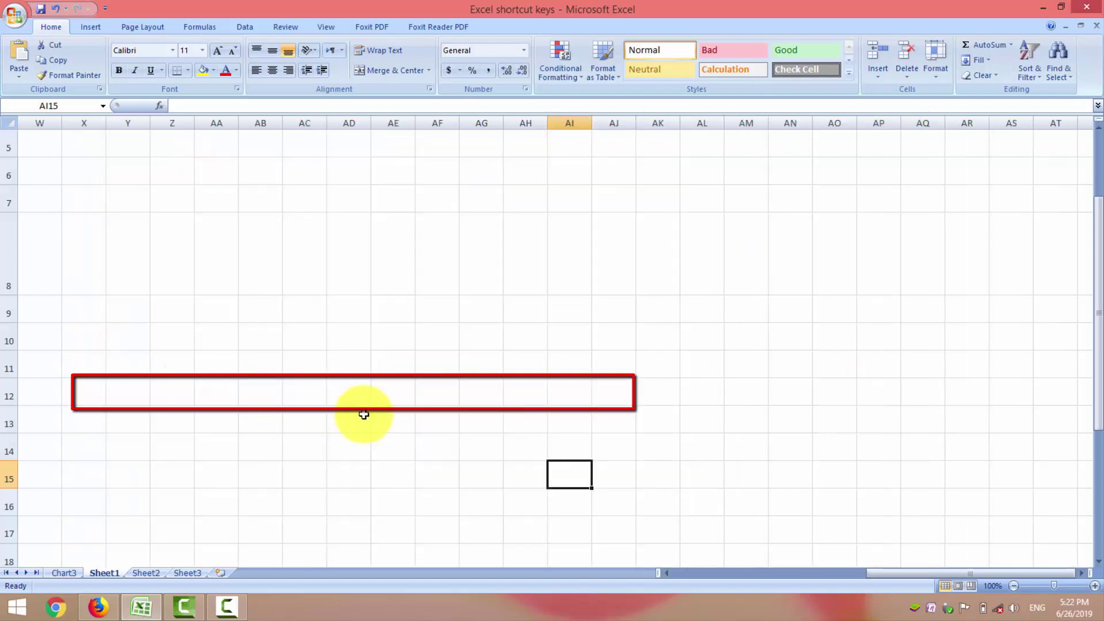
- Enter the date 6/26/2019 in cell F6, above the sales figures
left_click(699, 575)
left_click(681, 574)
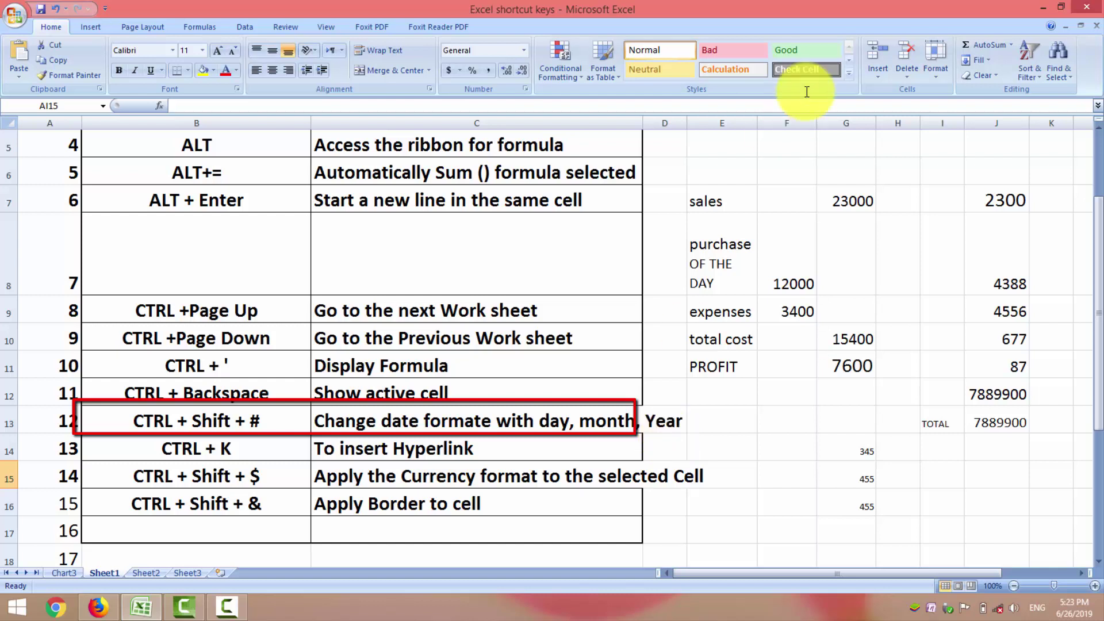
left_click(772, 169)
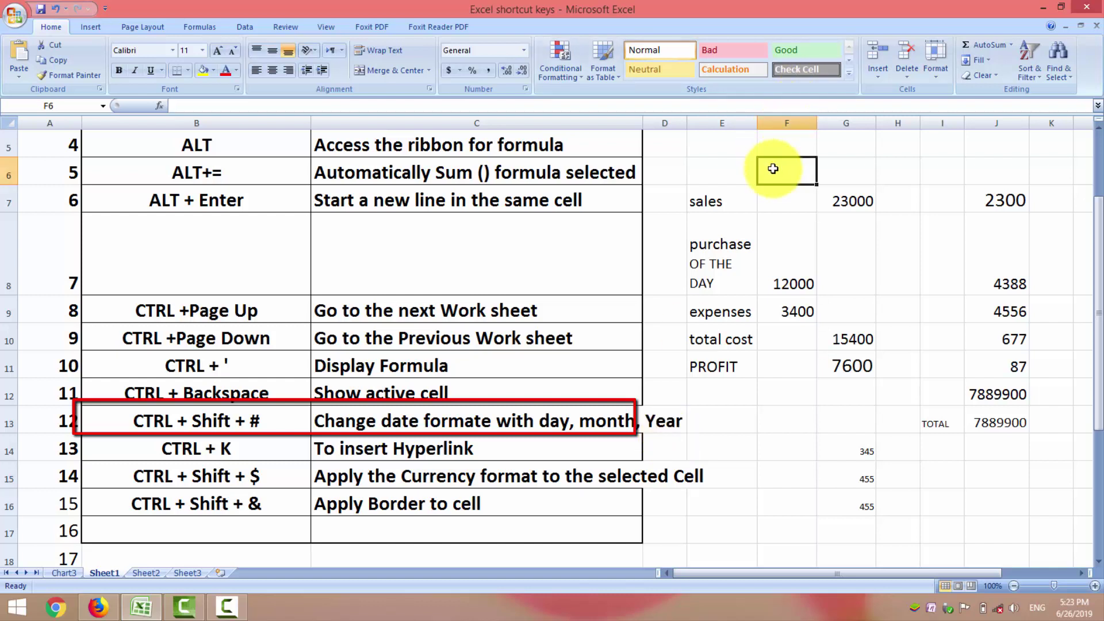
type("6/")
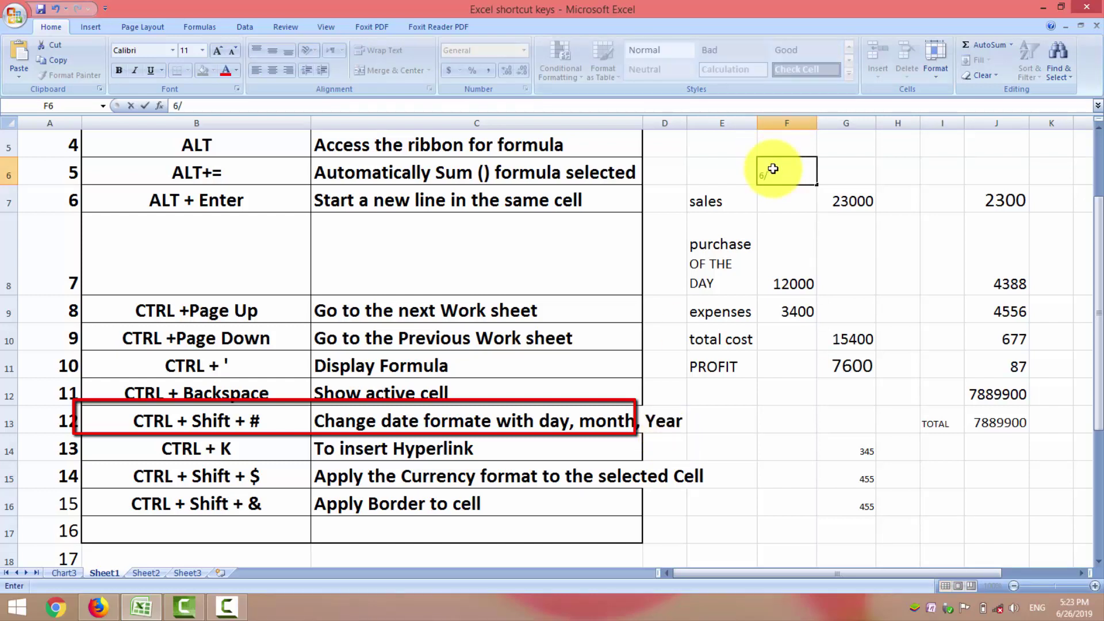
type("26/2019")
key("ctrl+Return")
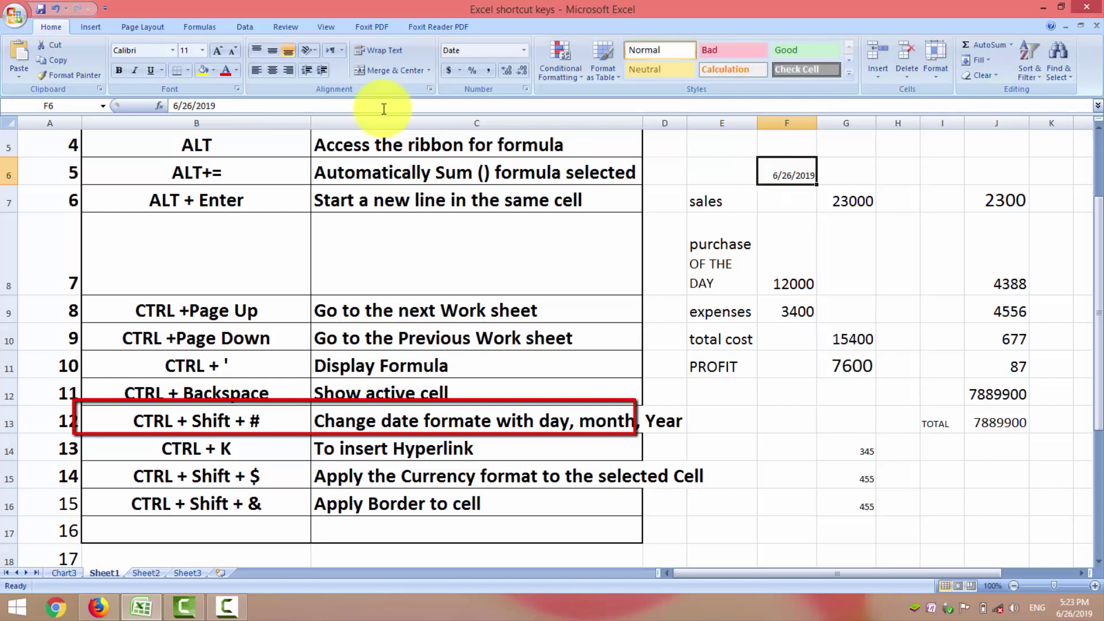
- Increase the font size of the date in F6 to 16 and apply the day-month-year date format
left_click(216, 51)
left_click(216, 50)
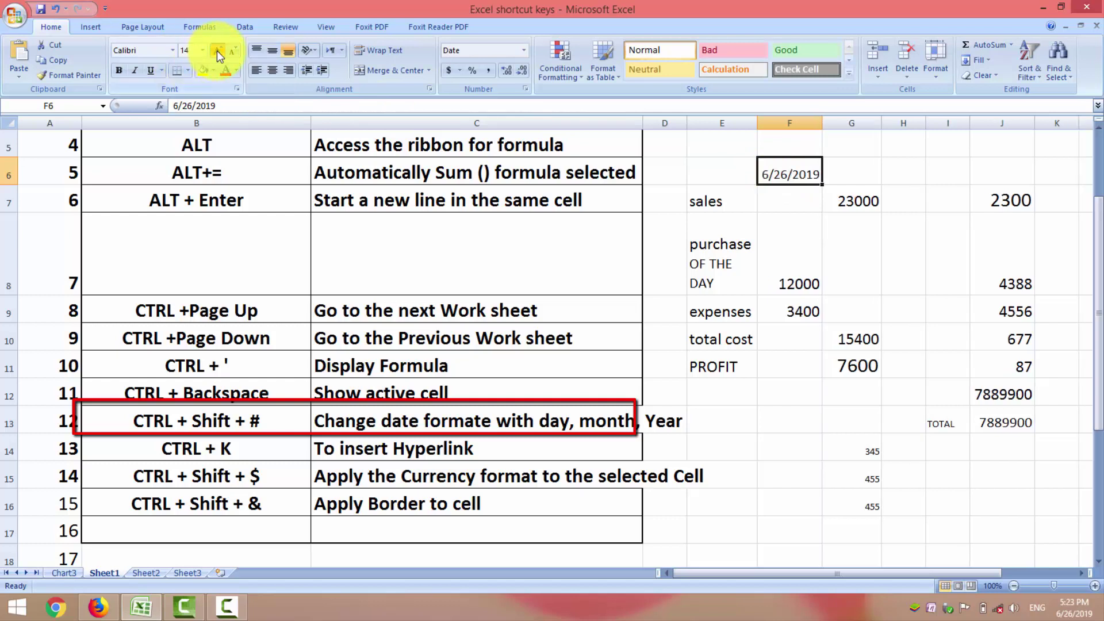
left_click(216, 50)
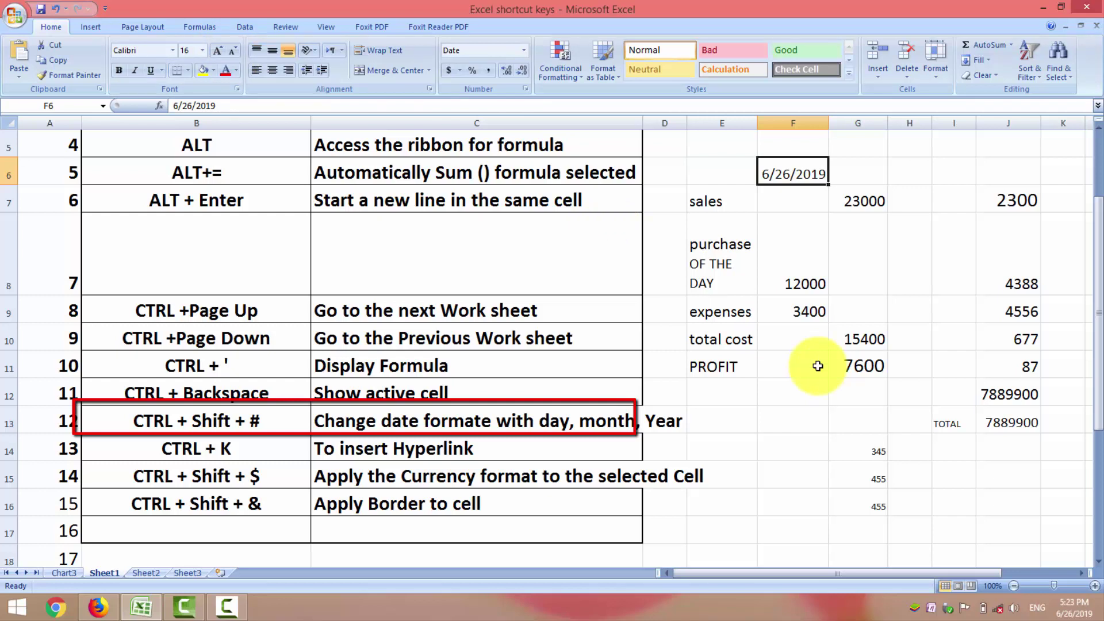
key("ctrl+shift+numbersign")
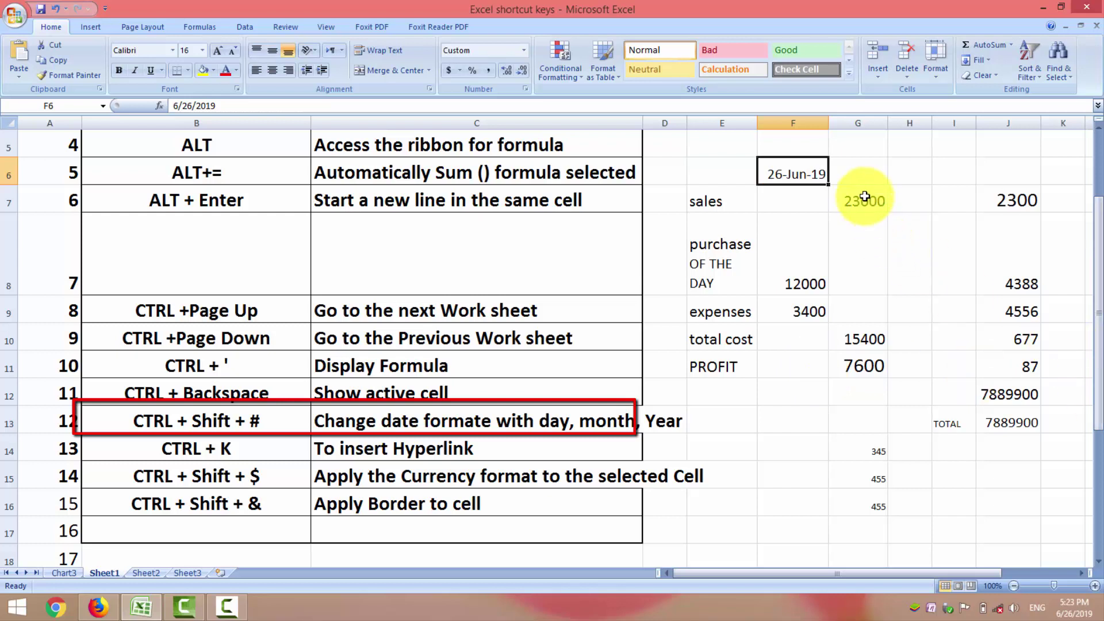
- Enter the date 6/26/2019 in cell H6 and apply the day-month-year date format to it
left_click(864, 171)
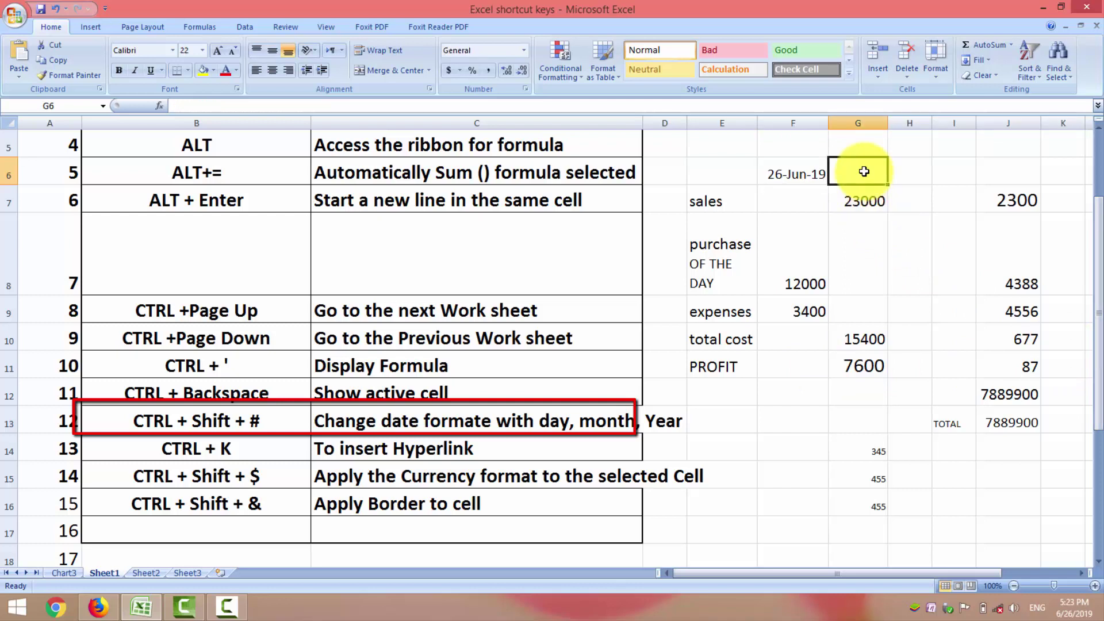
left_click(923, 174)
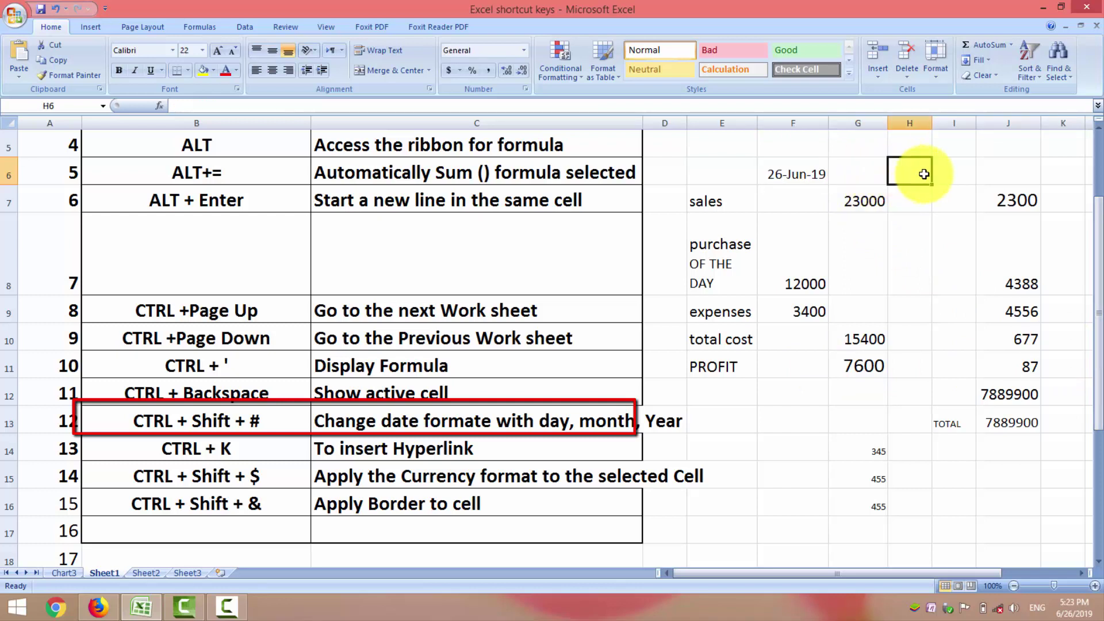
type("6")
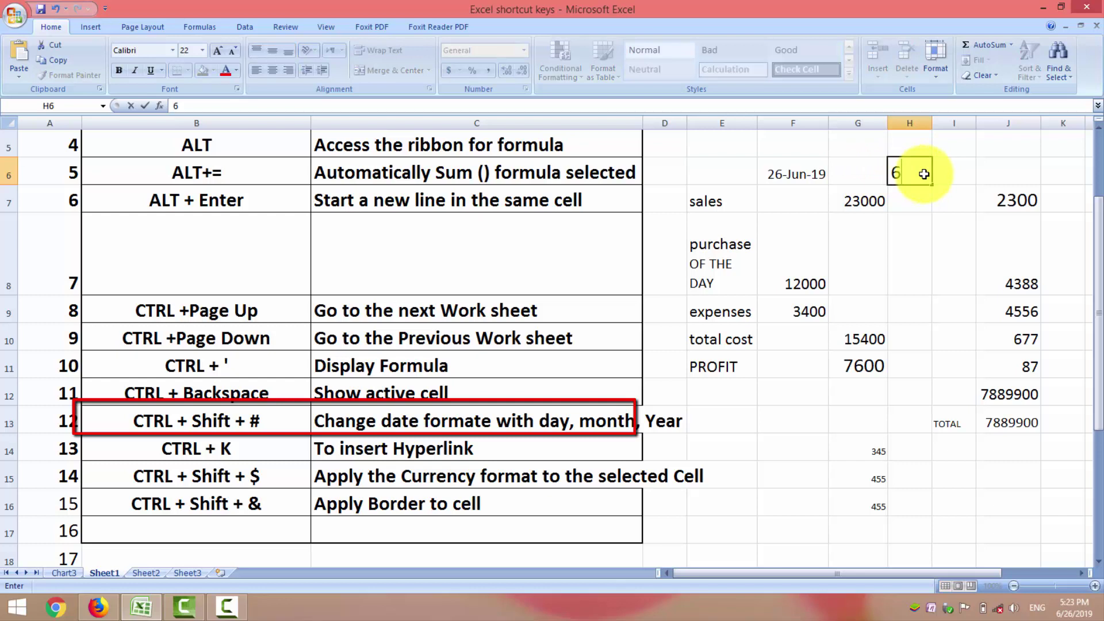
type("/26/2019")
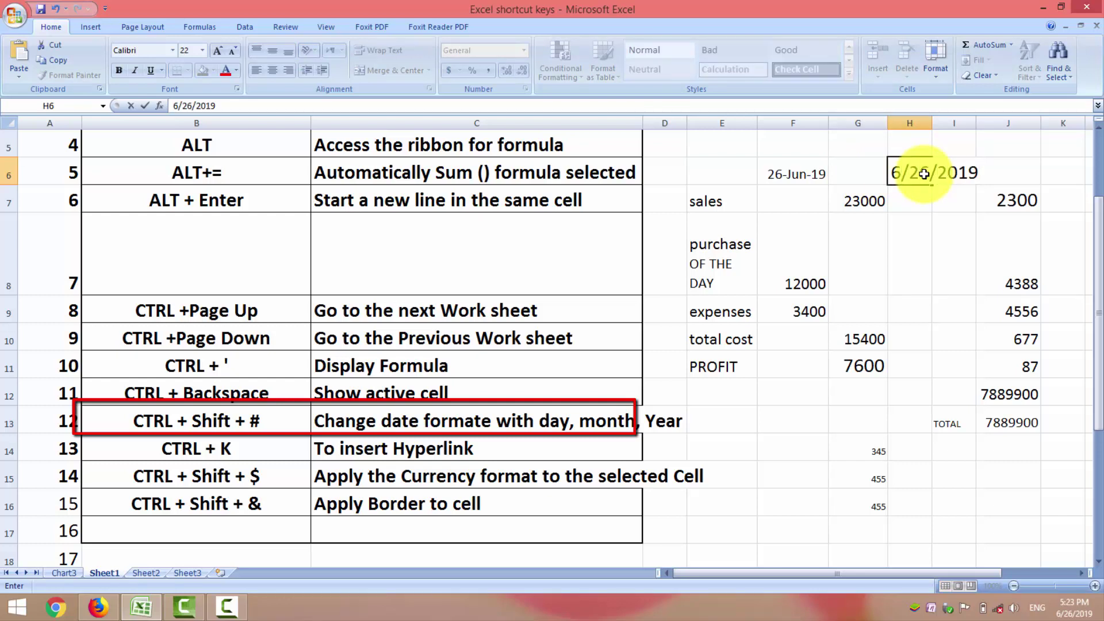
key("Tab")
left_click(924, 174)
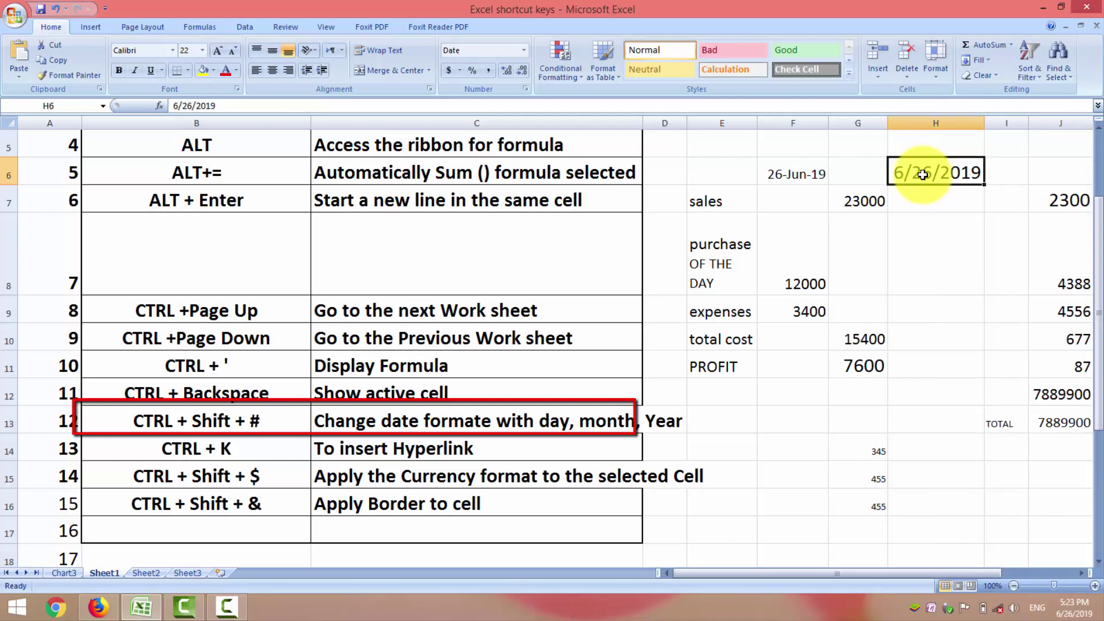
key("ctrl+shift+numbersign")
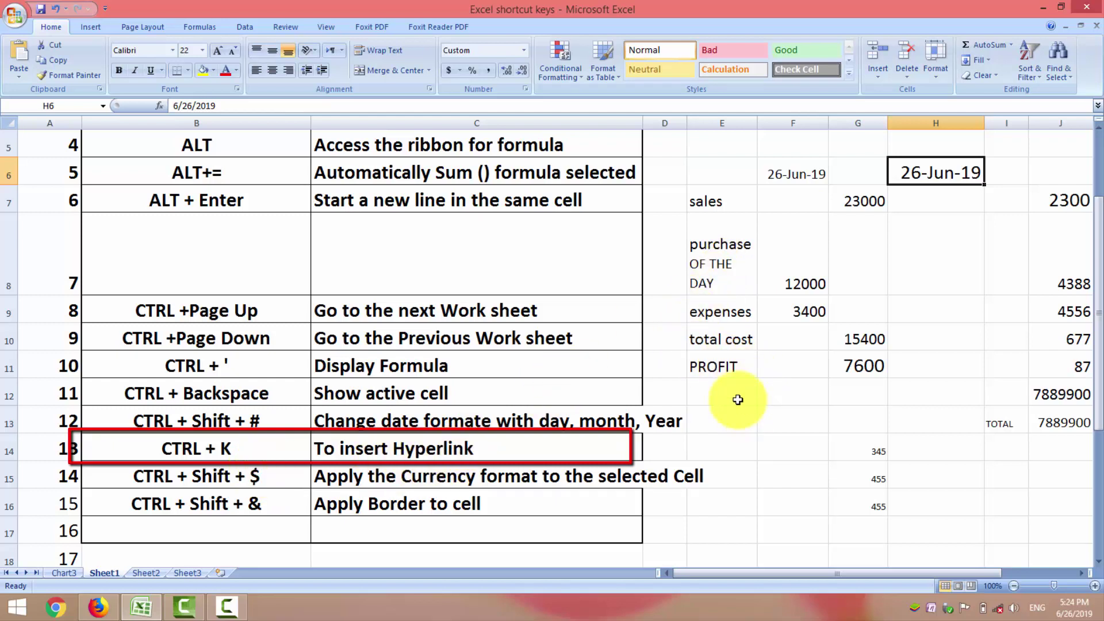
- Insert a hyperlink on the sales label in E7 that points to cell A1 of Sheet1 in this document
left_click(723, 200)
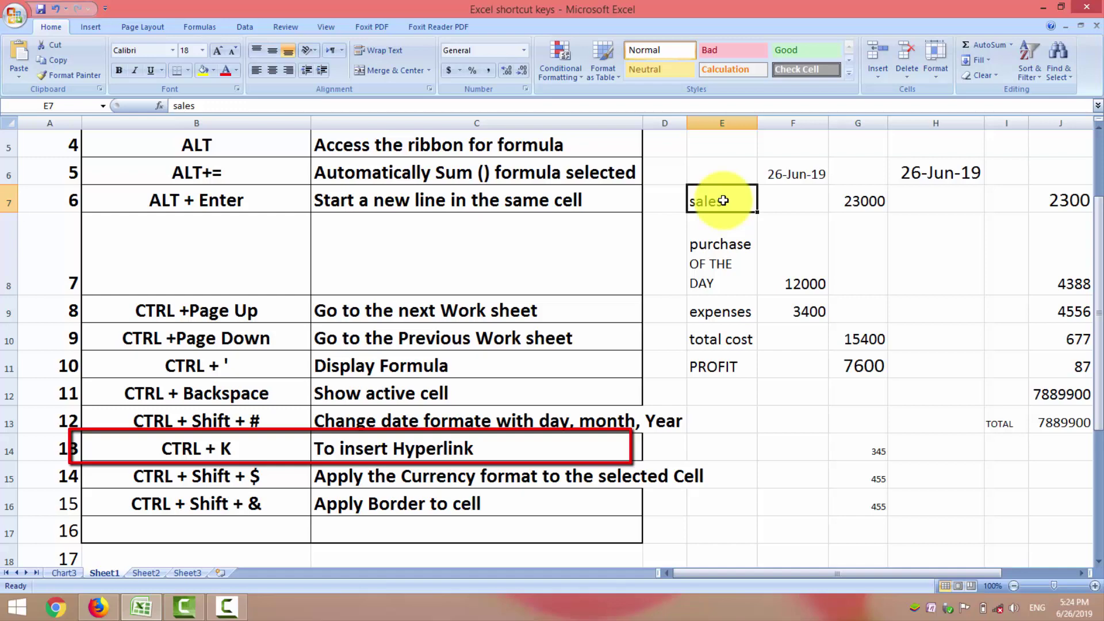
key("ctrl+k")
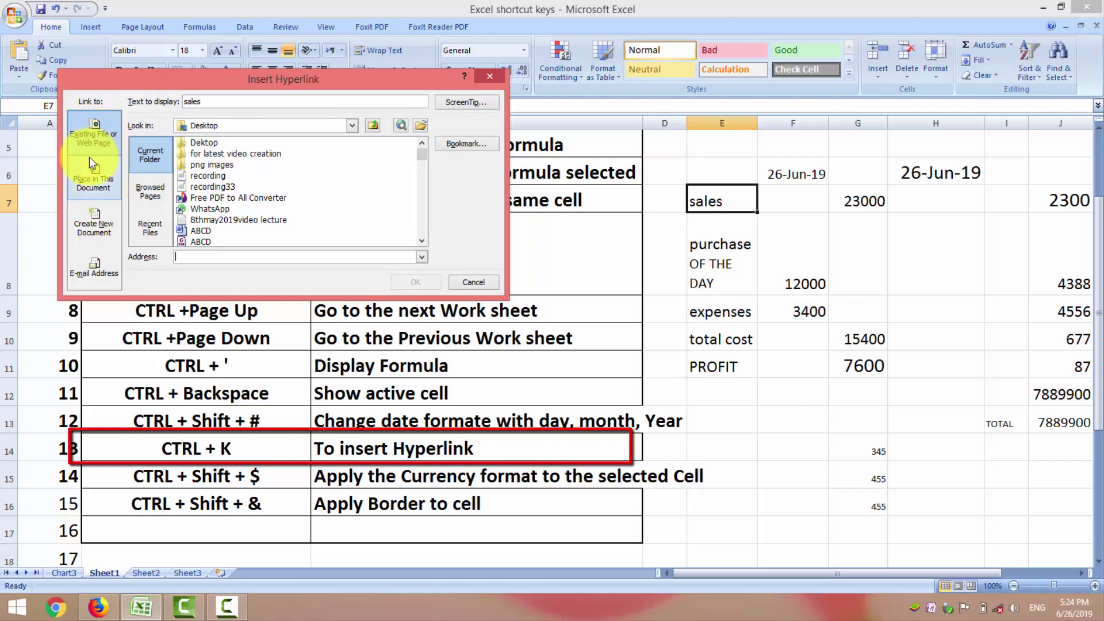
left_click(95, 192)
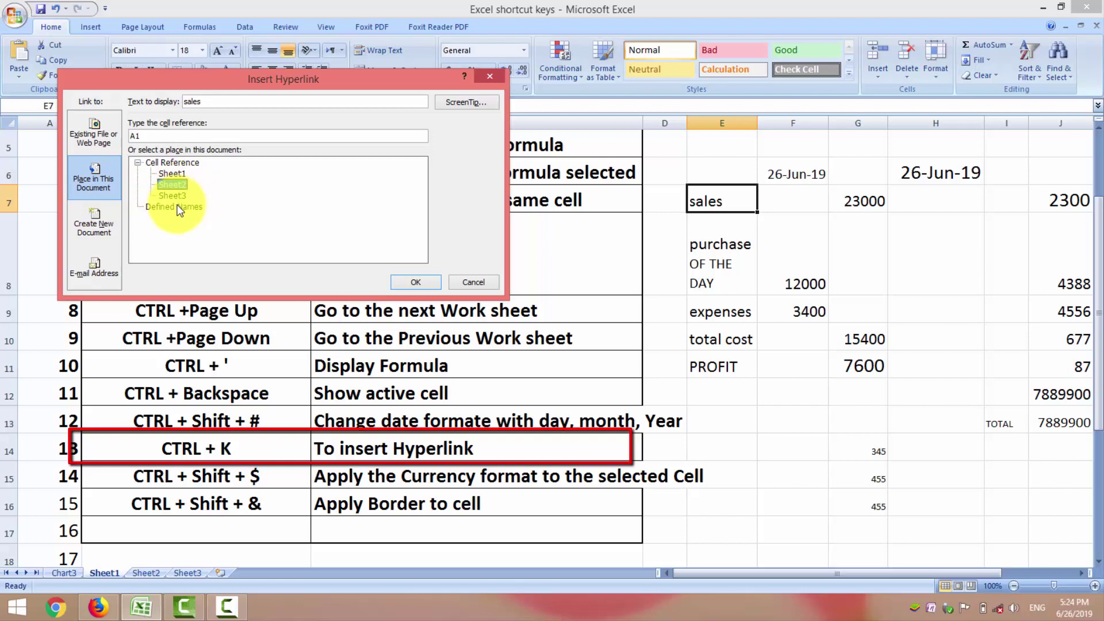
left_click(172, 164)
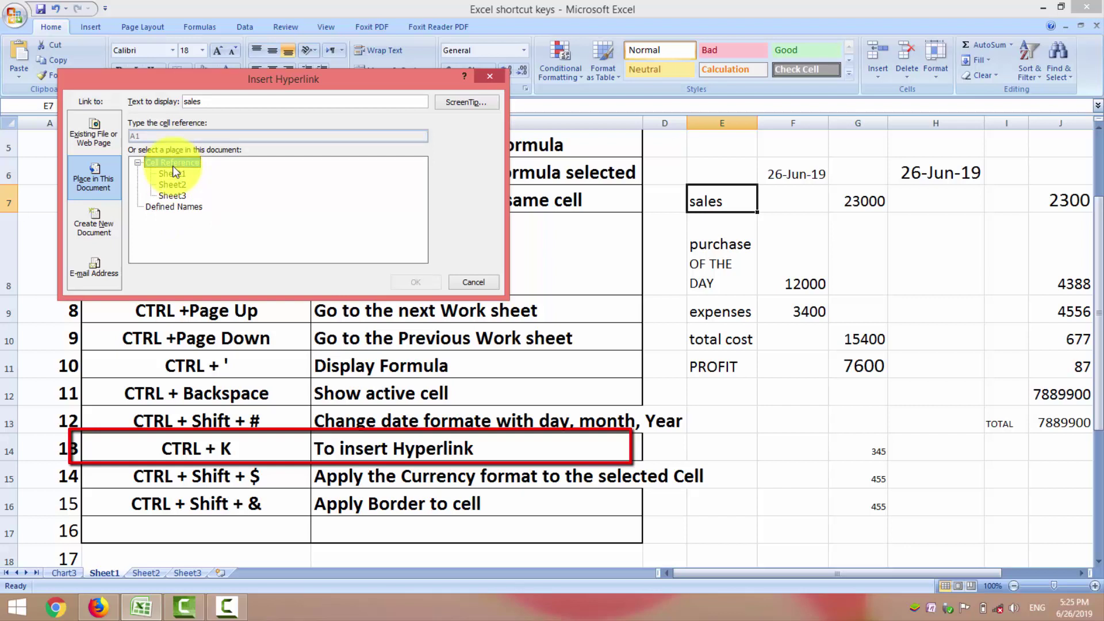
left_click(172, 176)
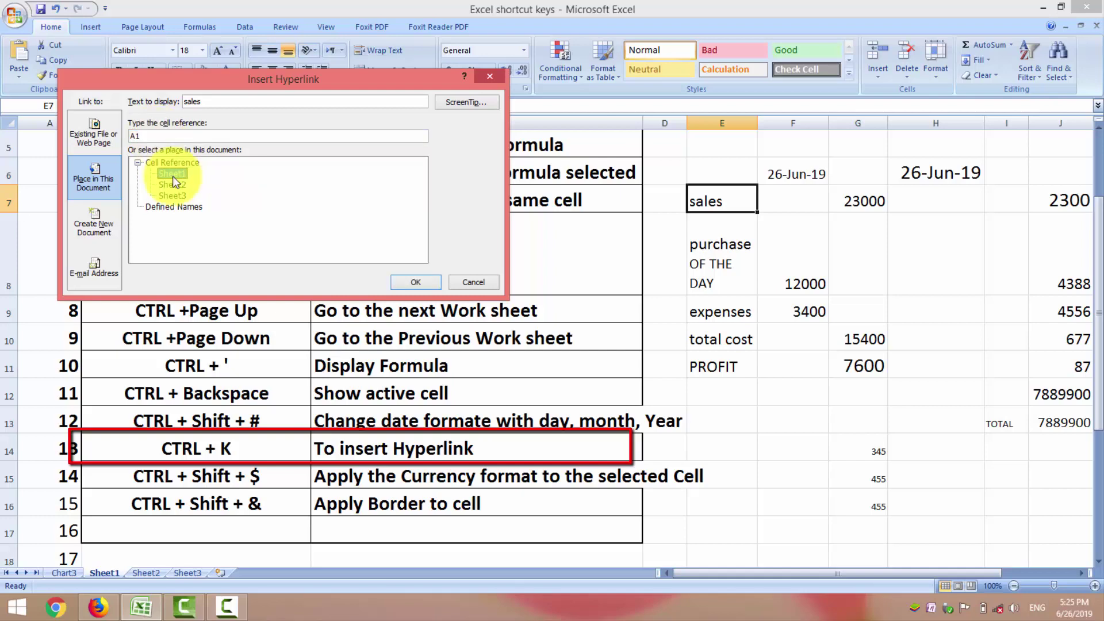
left_click(411, 279)
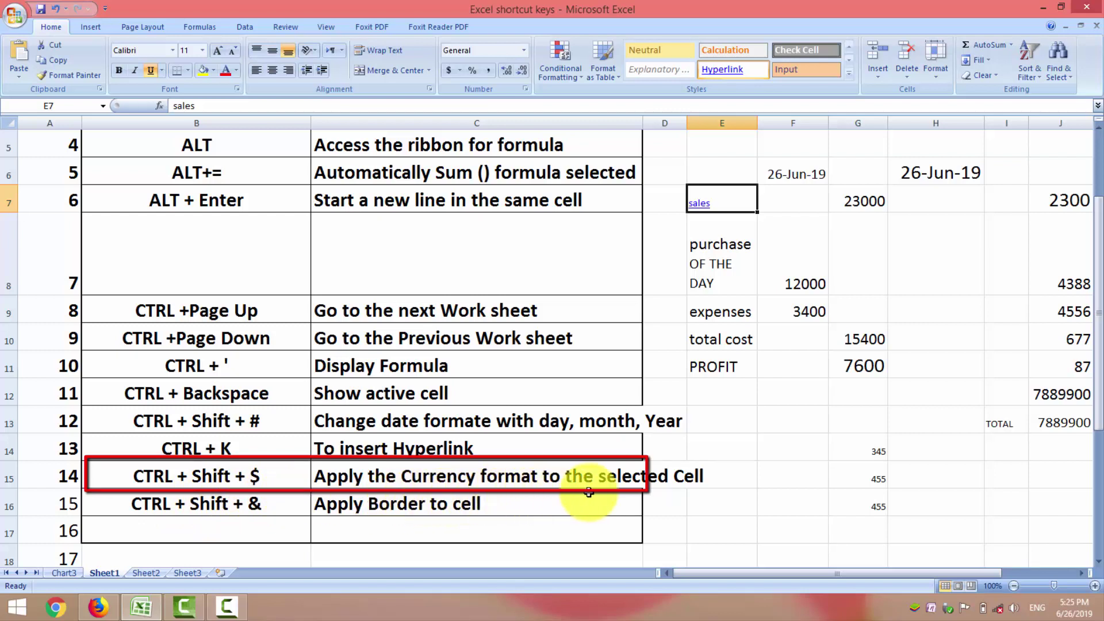
- Enter 344566 in cell E13 and increase its font size to 14
left_click(732, 424)
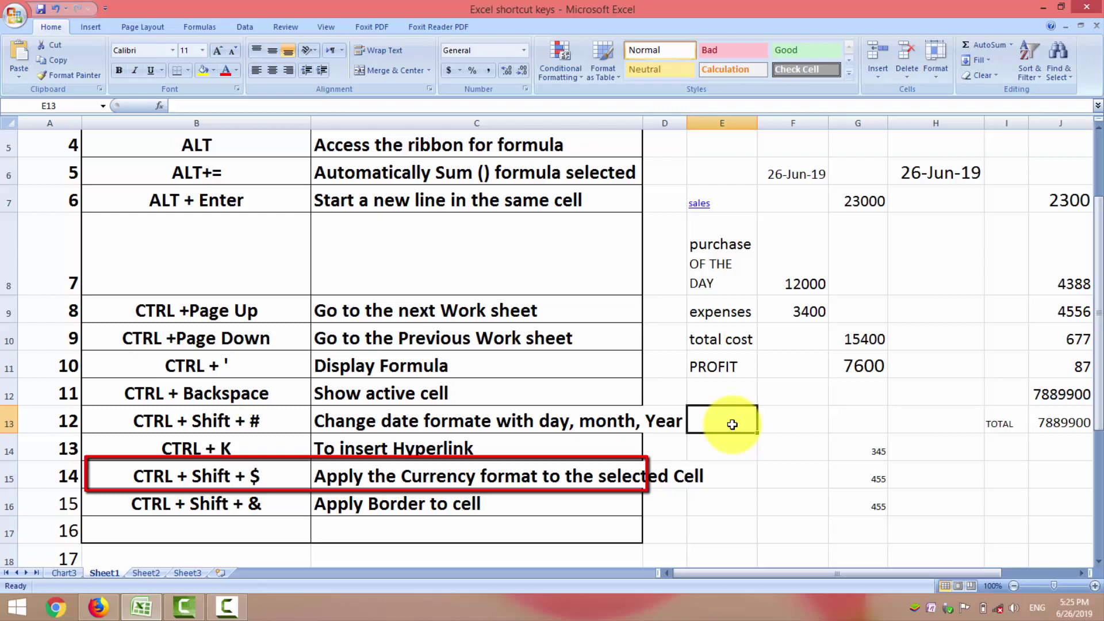
type("344566")
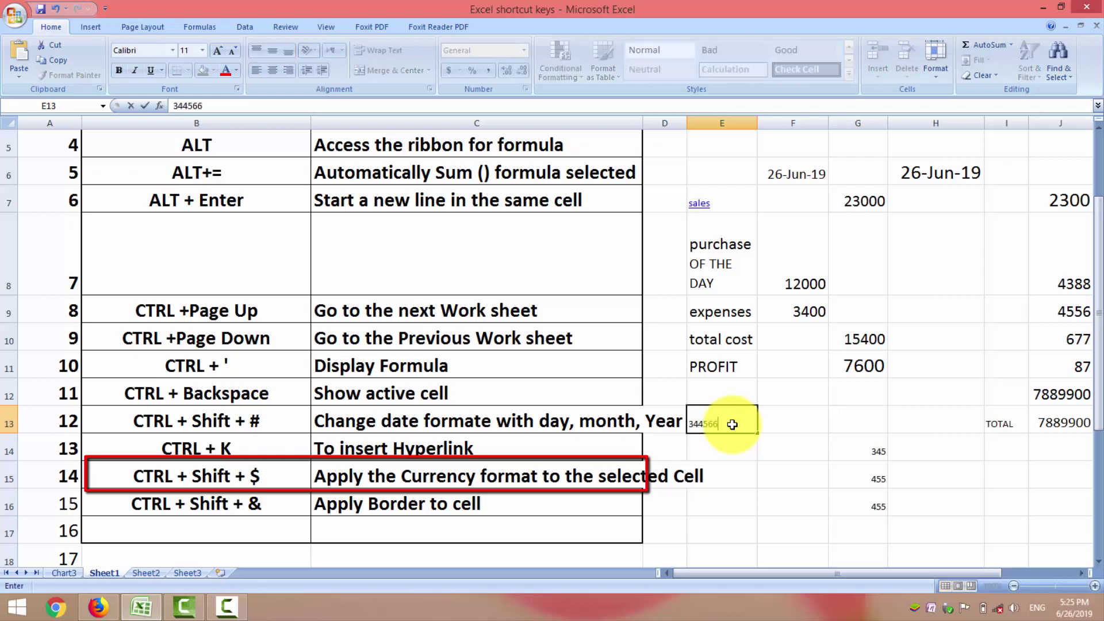
key("ctrl+Return")
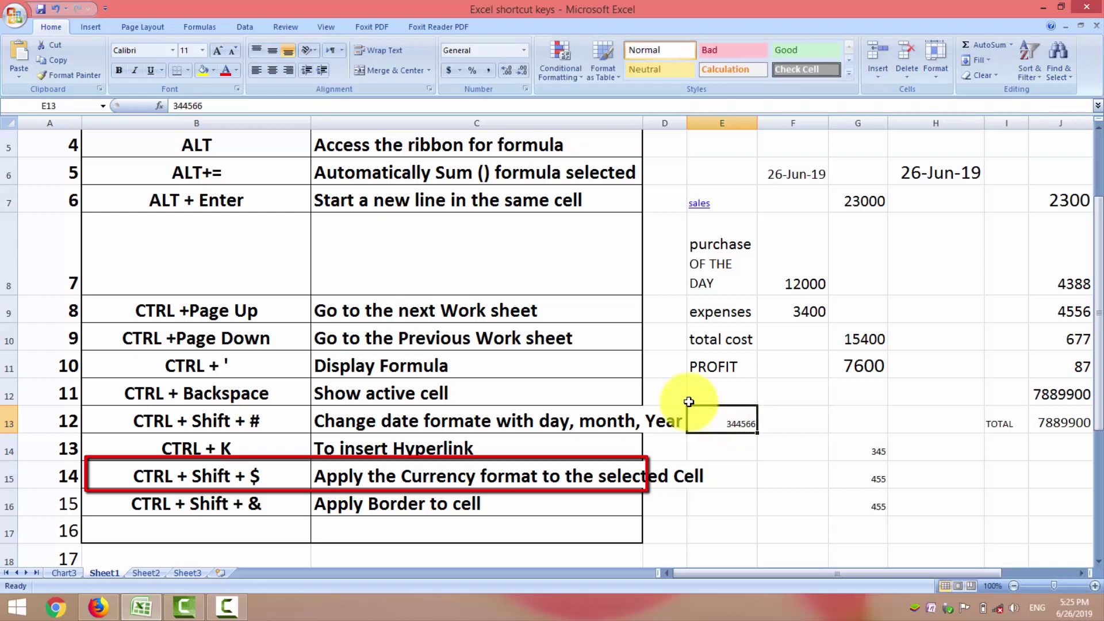
left_click(219, 52)
left_click(218, 51)
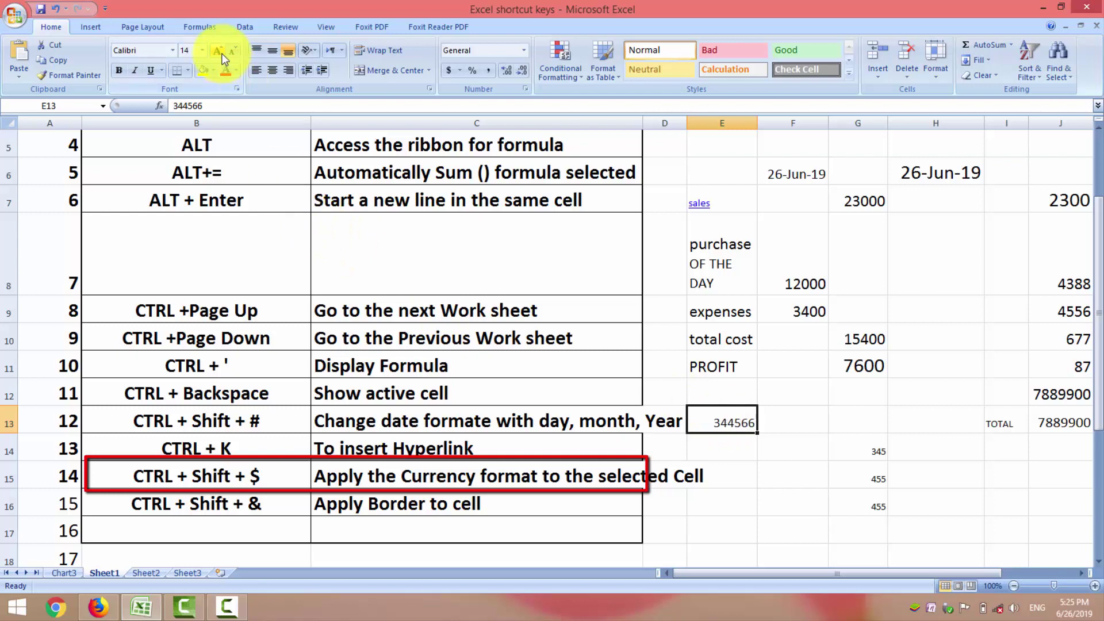
- Format the amount in E13 as currency at font size 16 and autofit column E to its contents
left_click(219, 52)
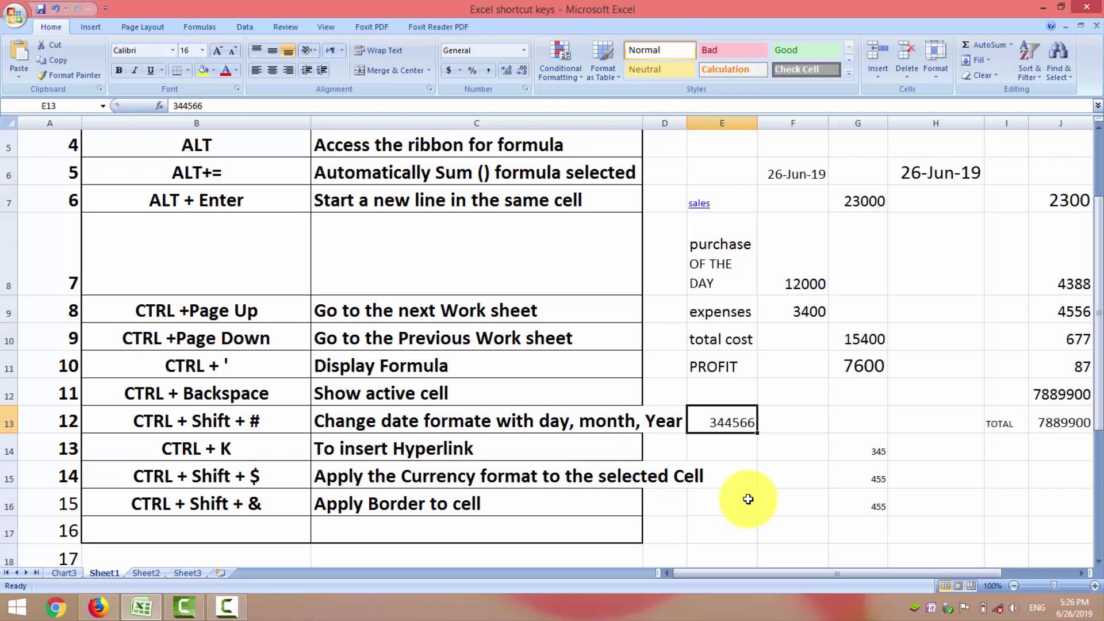
key("ctrl+shift+dollar")
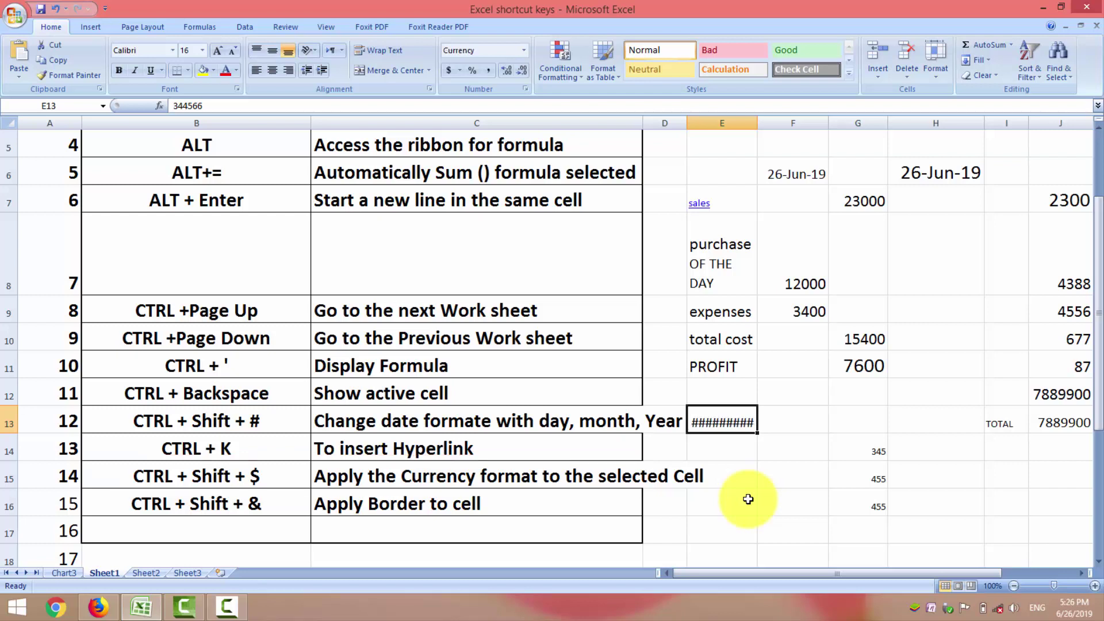
double_click(754, 123)
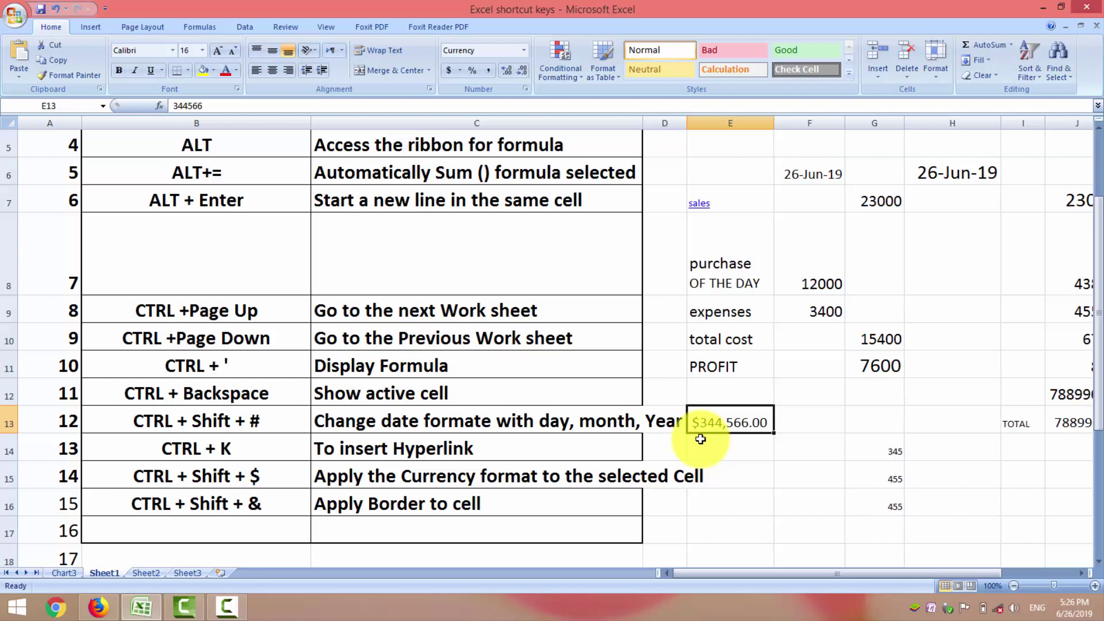
left_click(702, 470)
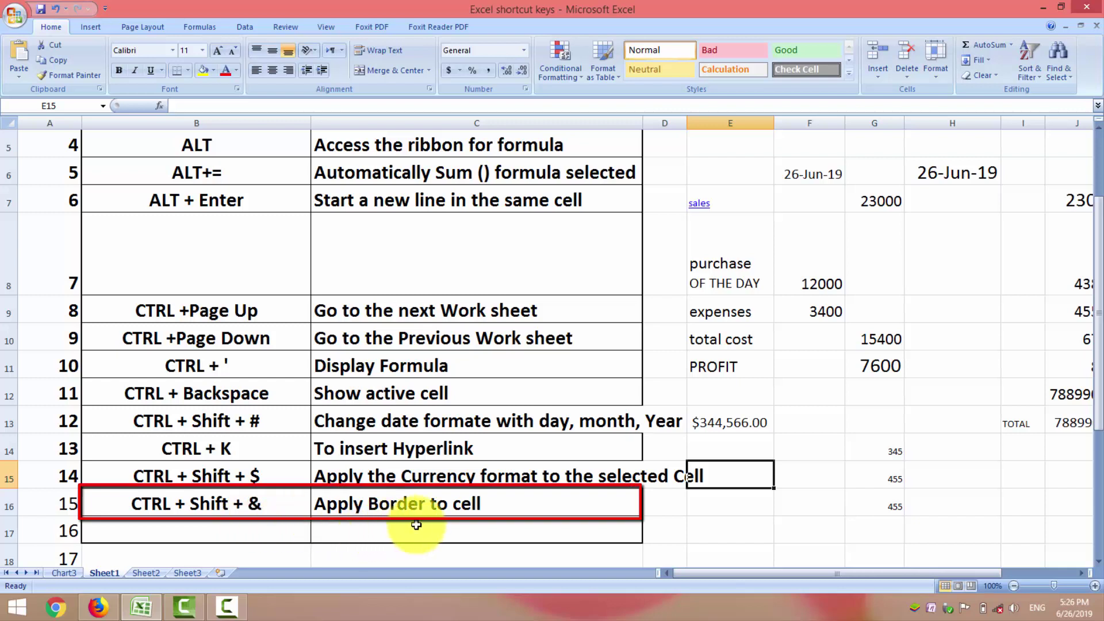
- Apply an outline border around the range E8:G11, from the purchase row to the PROFIT row
left_click(449, 520)
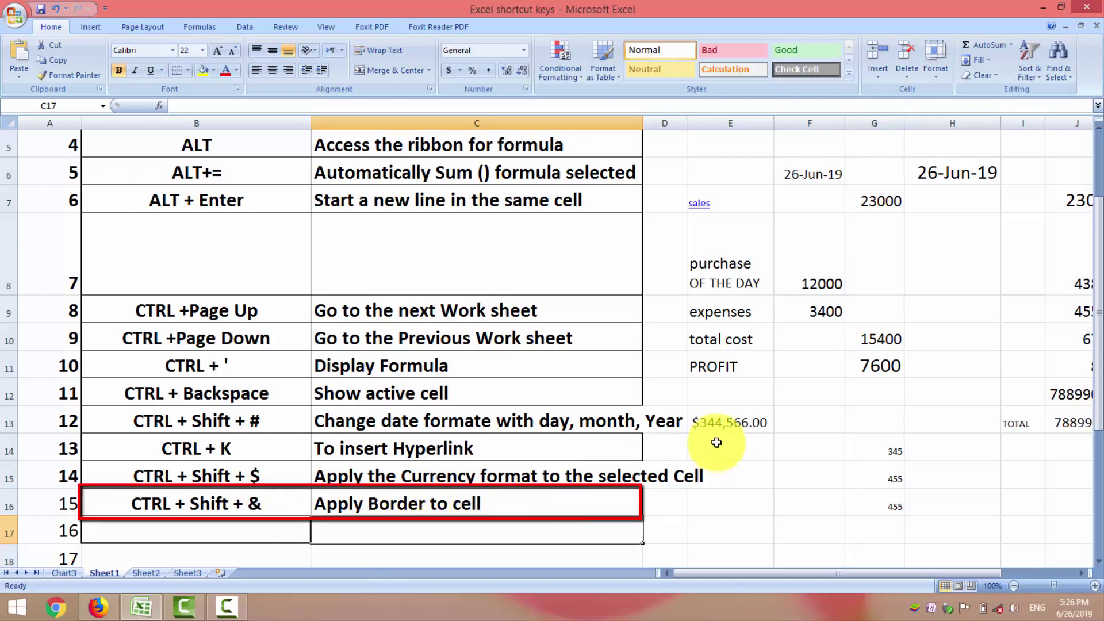
left_click_drag(747, 250, 870, 361)
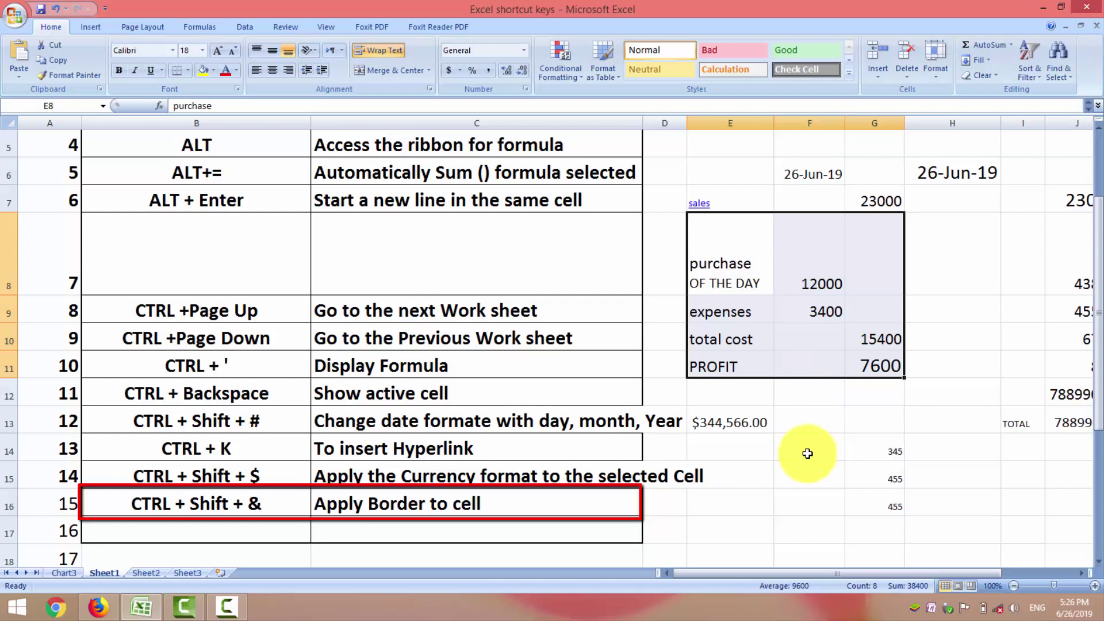
key("ctrl+shift+7")
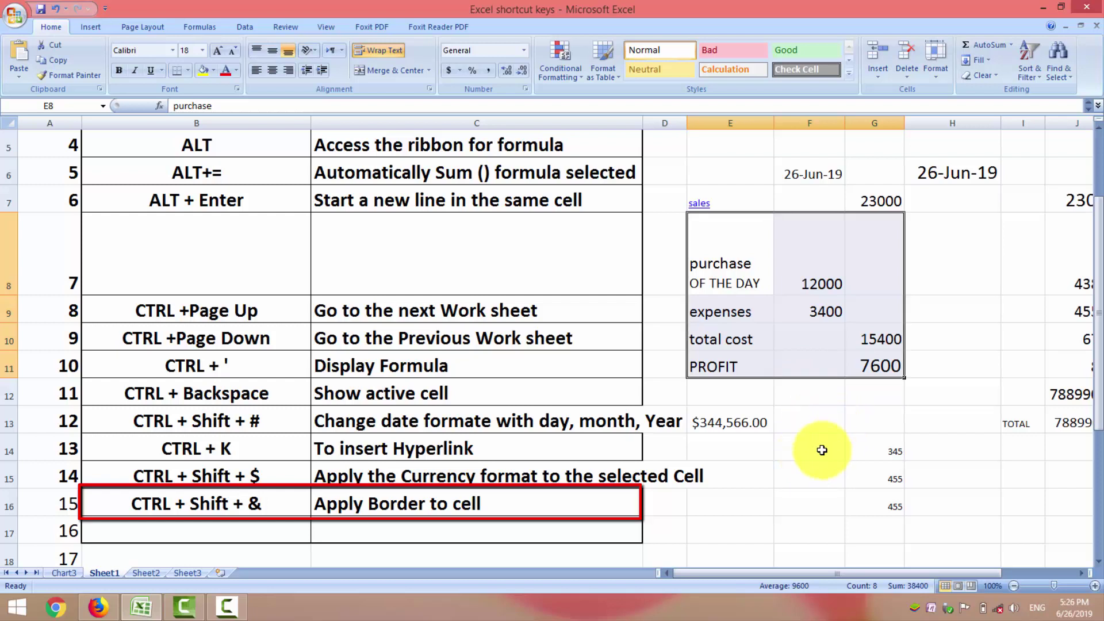
left_click(810, 451)
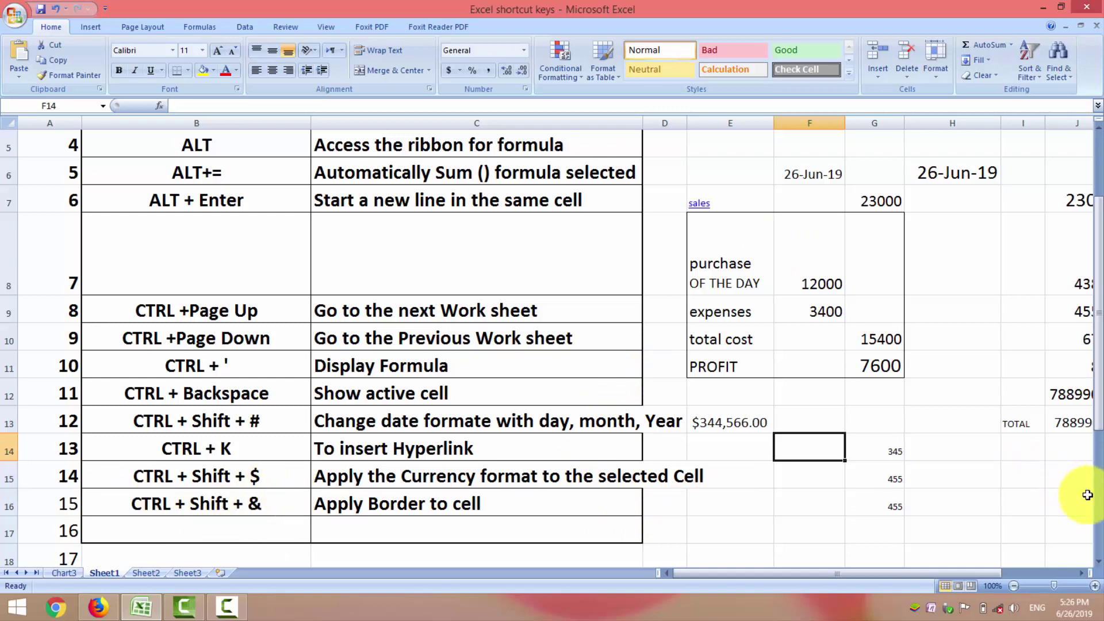
- Merge and center the Learning center title across B1:C1 and place the globe logo just before the title text
scroll(1086, 511, "down", 4)
scroll(1101, 233, "up", 4)
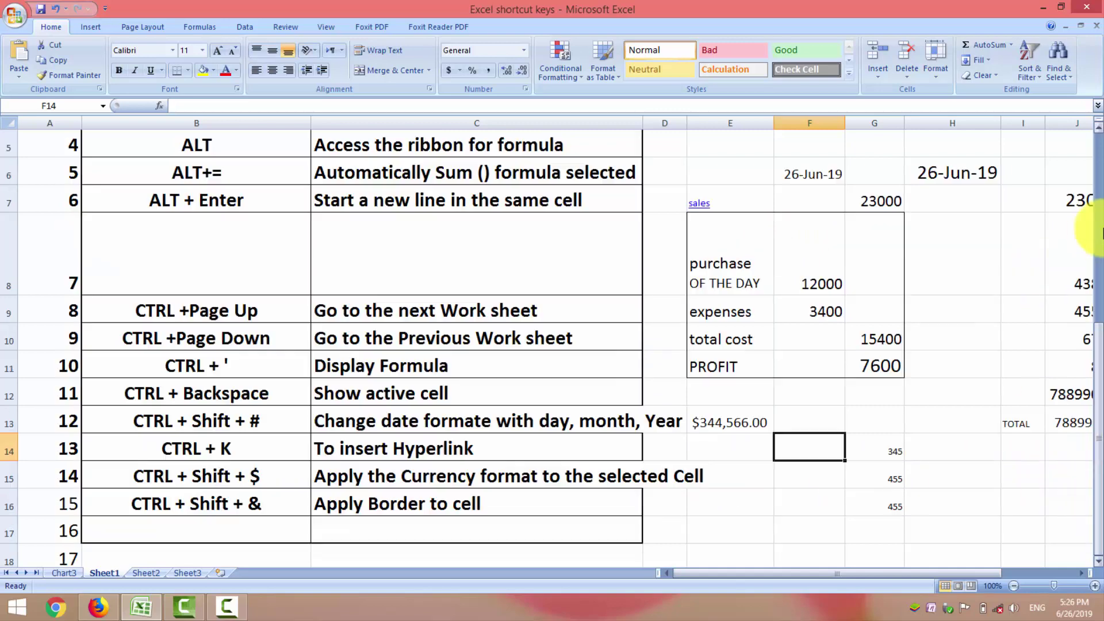
scroll(1087, 153, "up", 2)
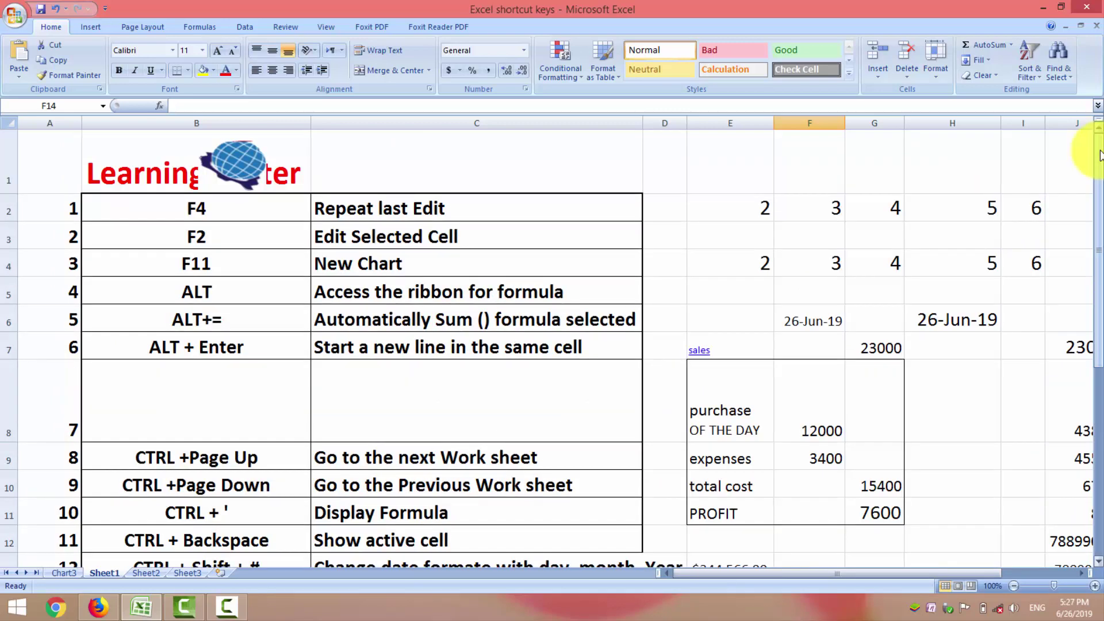
left_click(676, 166)
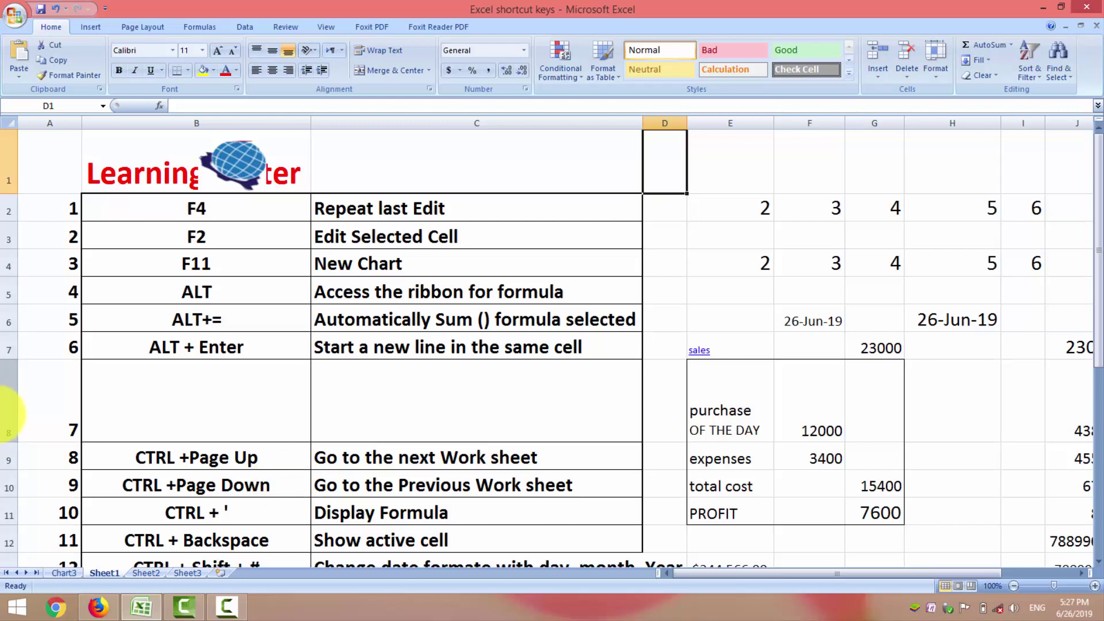
left_click(383, 172)
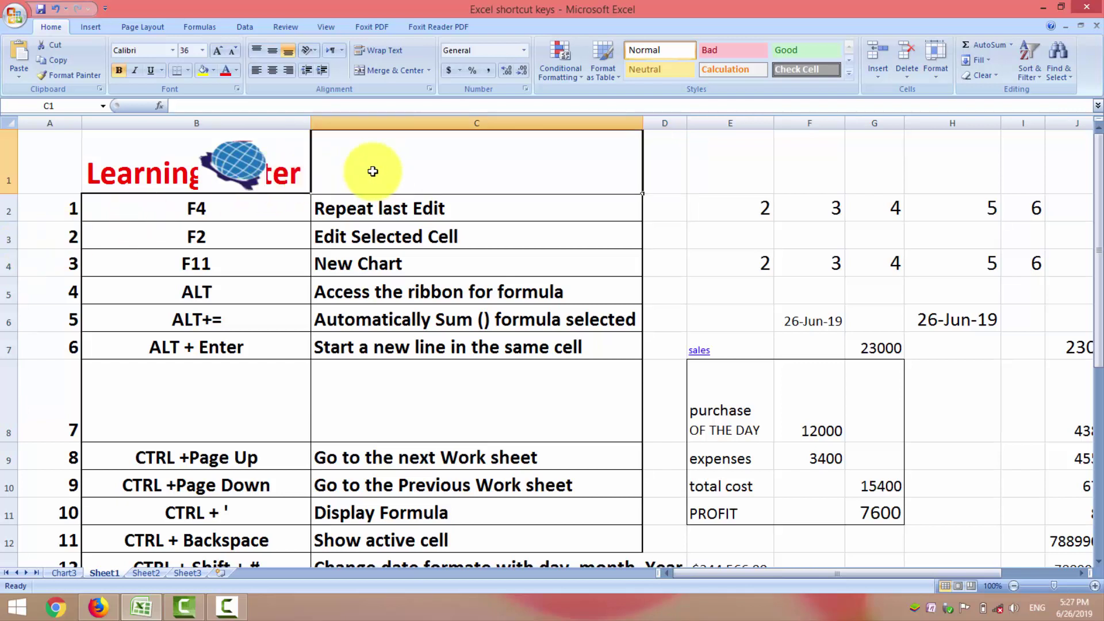
left_click(284, 151)
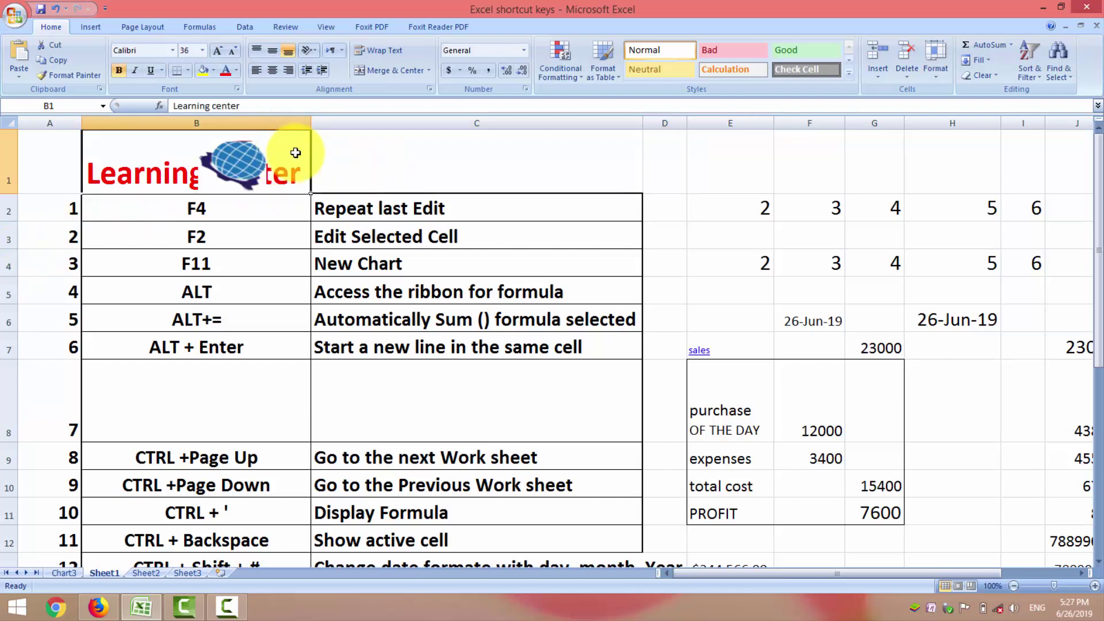
left_click_drag(291, 153, 362, 155)
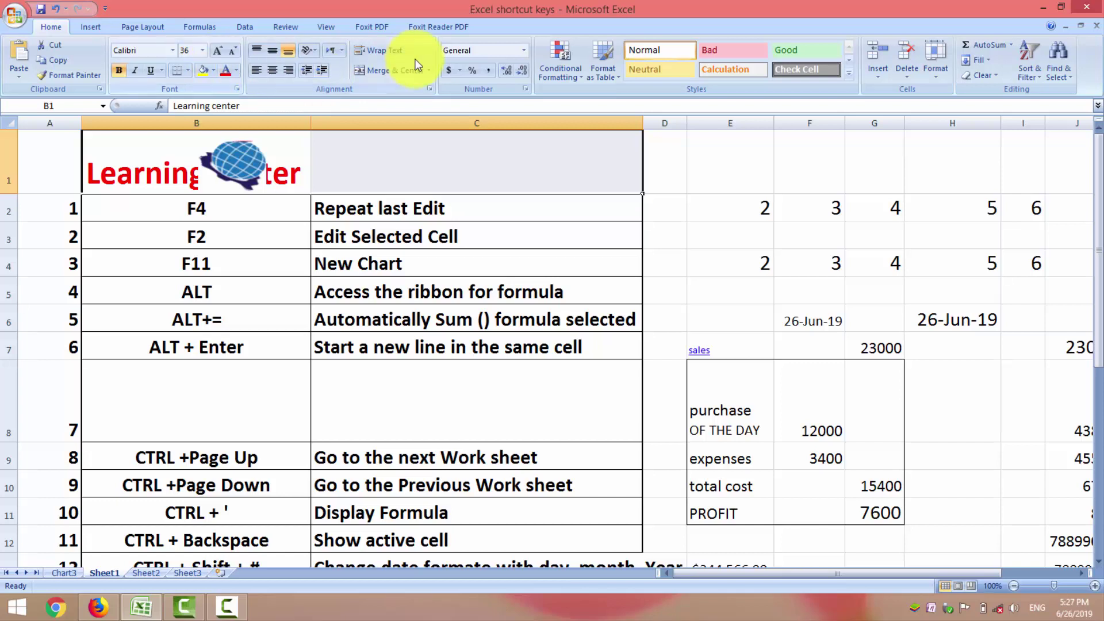
left_click(398, 71)
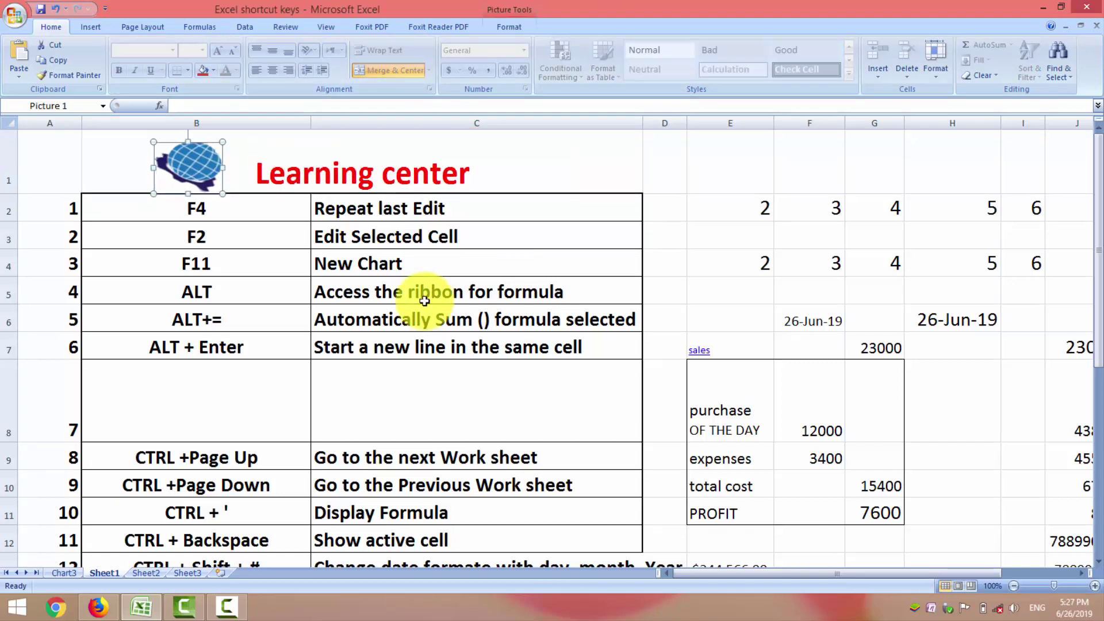
left_click(424, 301)
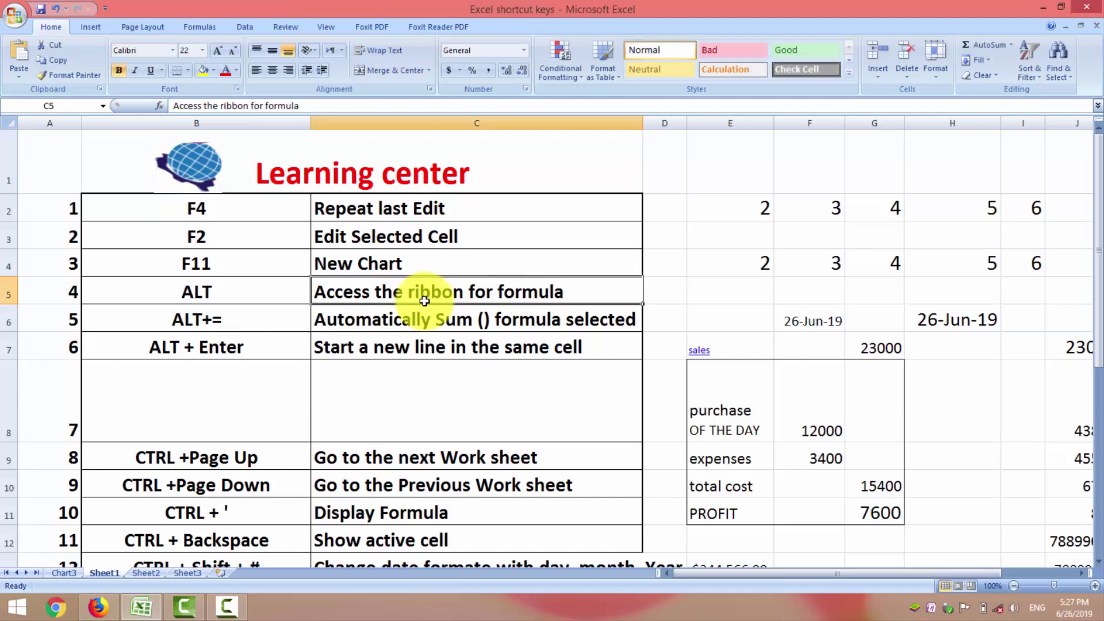